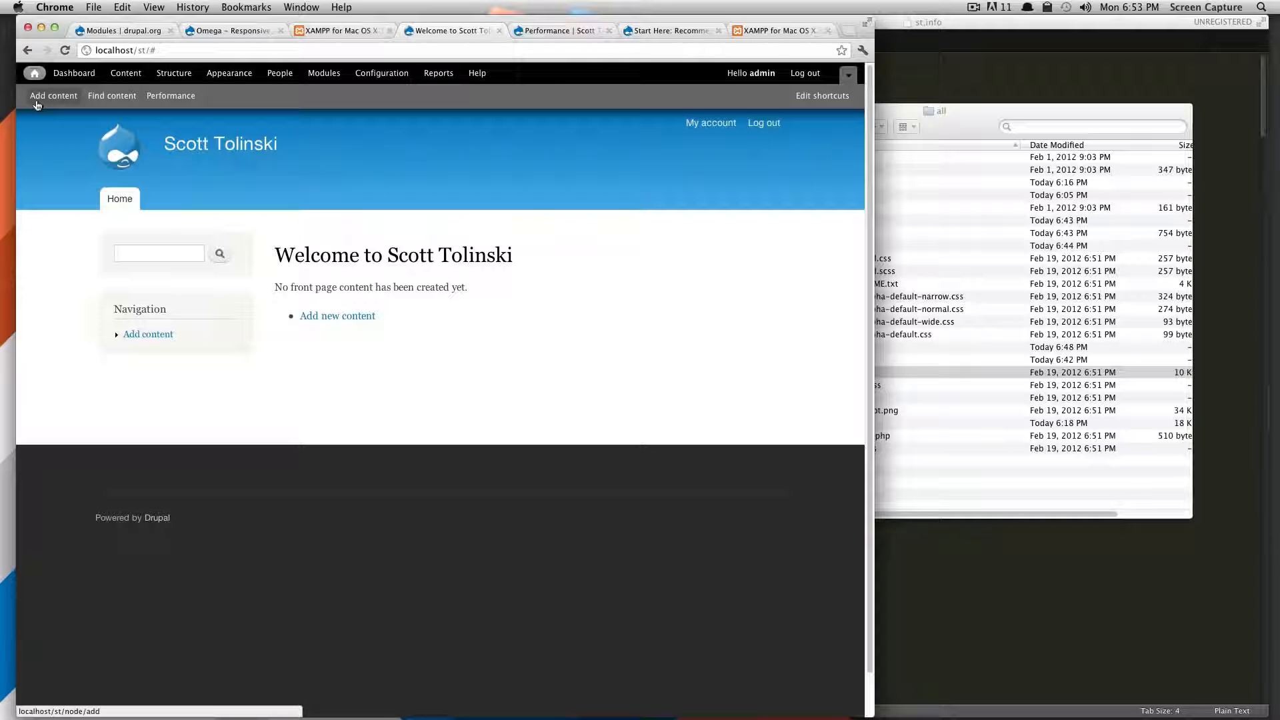
Start a new Basic page in the site's content and title it "About"
{"action": "left_click", "coordinate": [125, 72]}
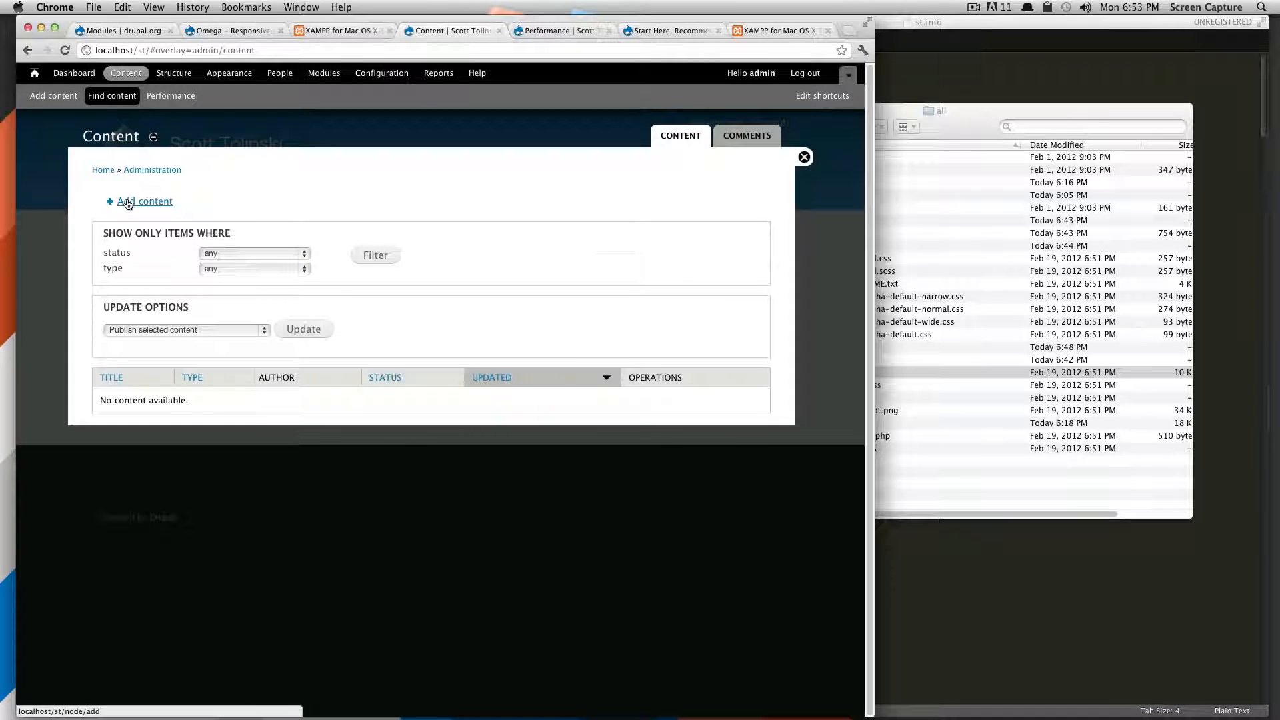
{"action": "left_click", "coordinate": [126, 202]}
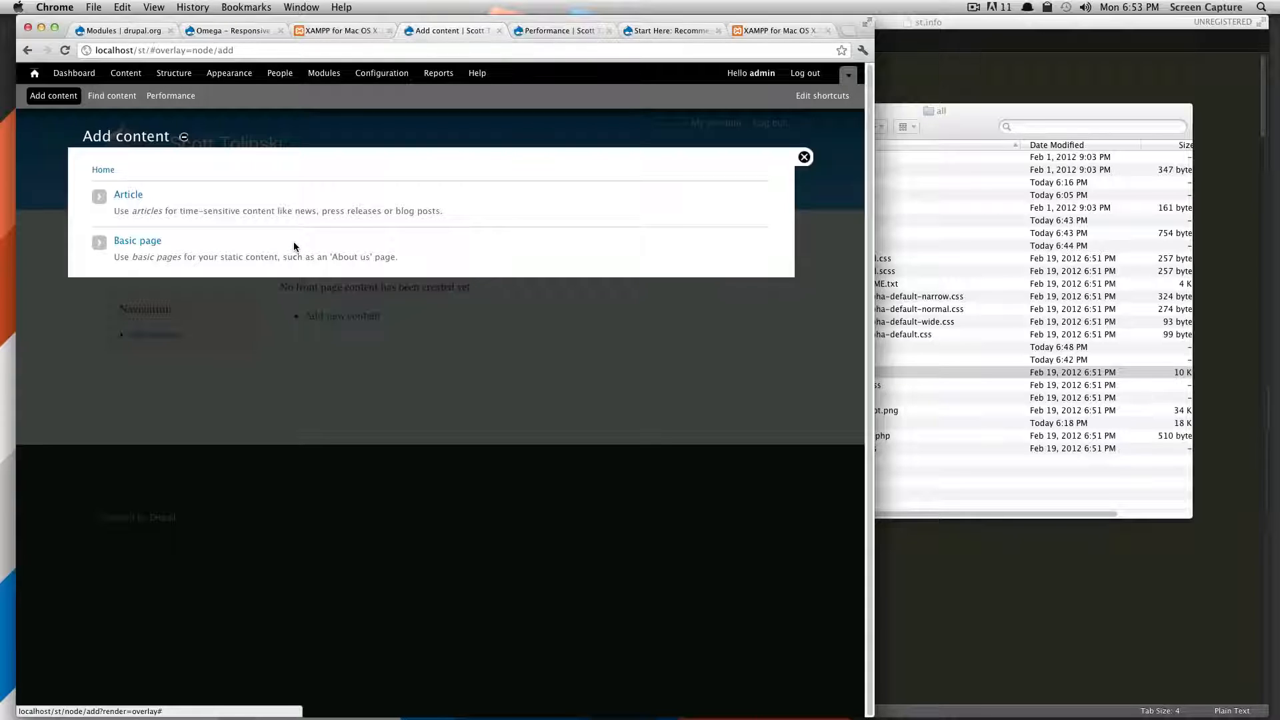
{"action": "left_click", "coordinate": [156, 244]}
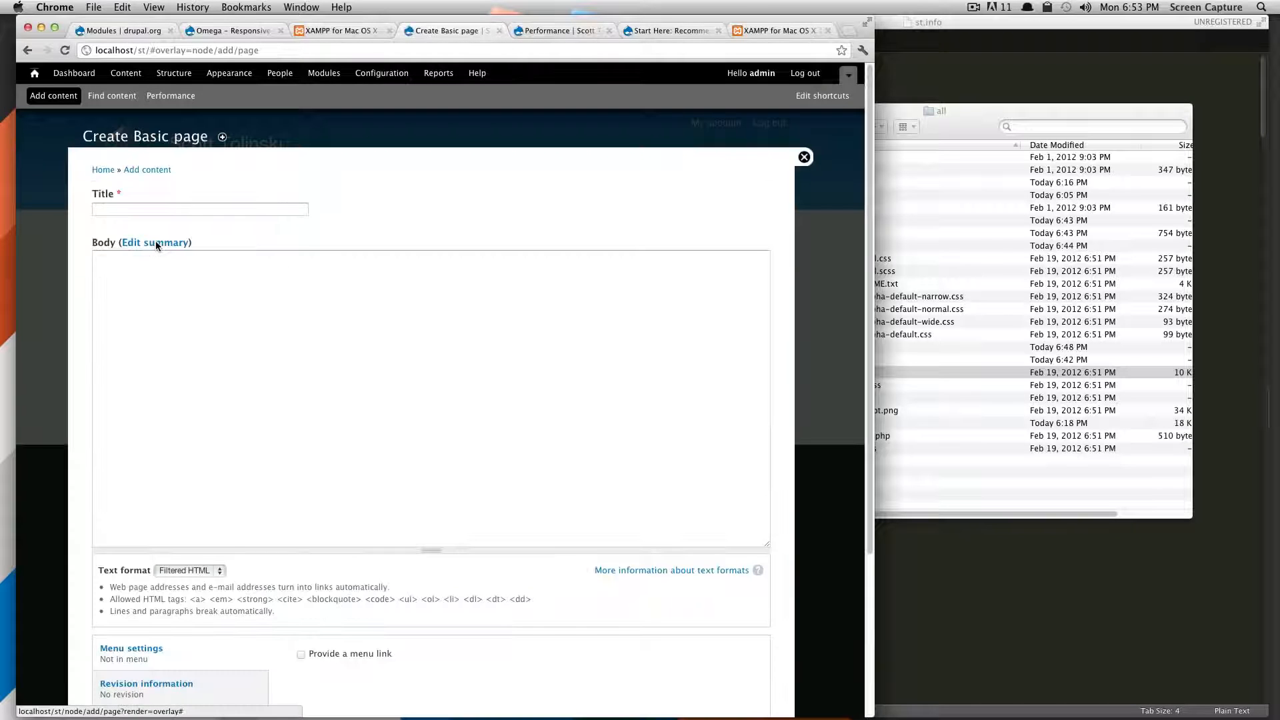
{"action": "left_click", "coordinate": [156, 210]}
{"action": "scroll", "coordinate": [430, 218], "scroll_direction": "down", "scroll_amount": 3}
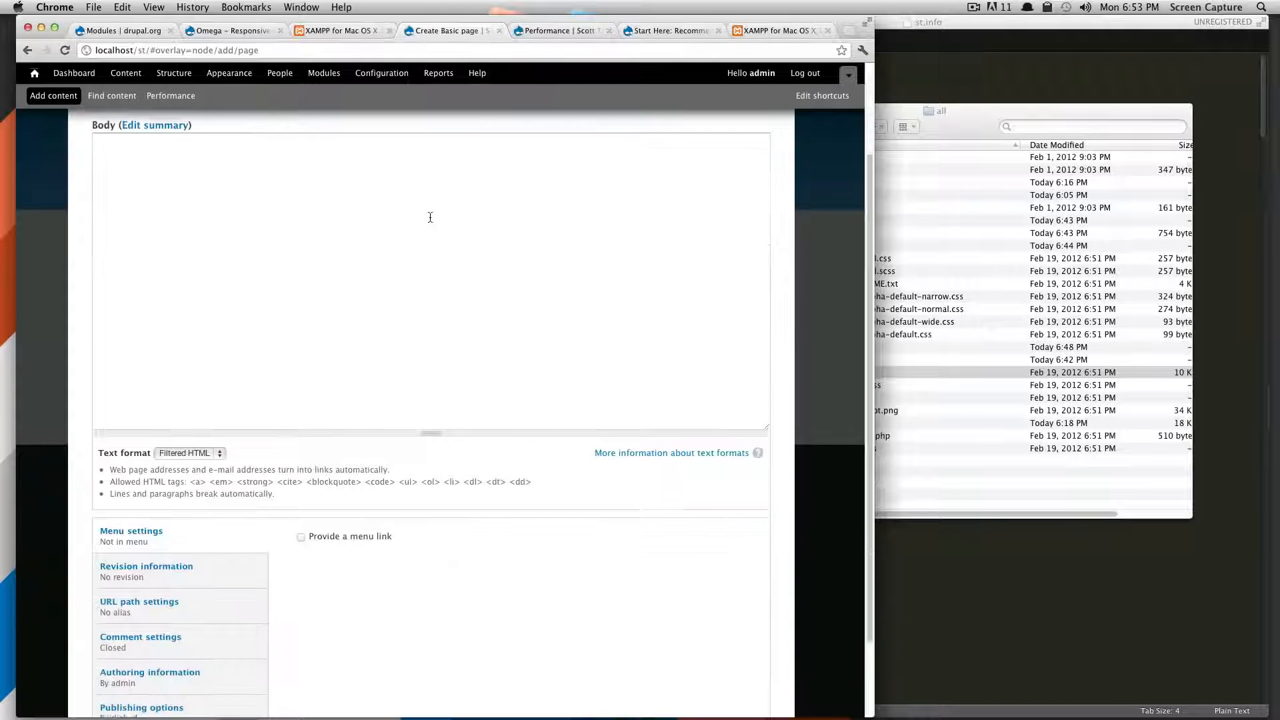
{"action": "scroll", "coordinate": [431, 218], "scroll_direction": "up", "scroll_amount": 2}
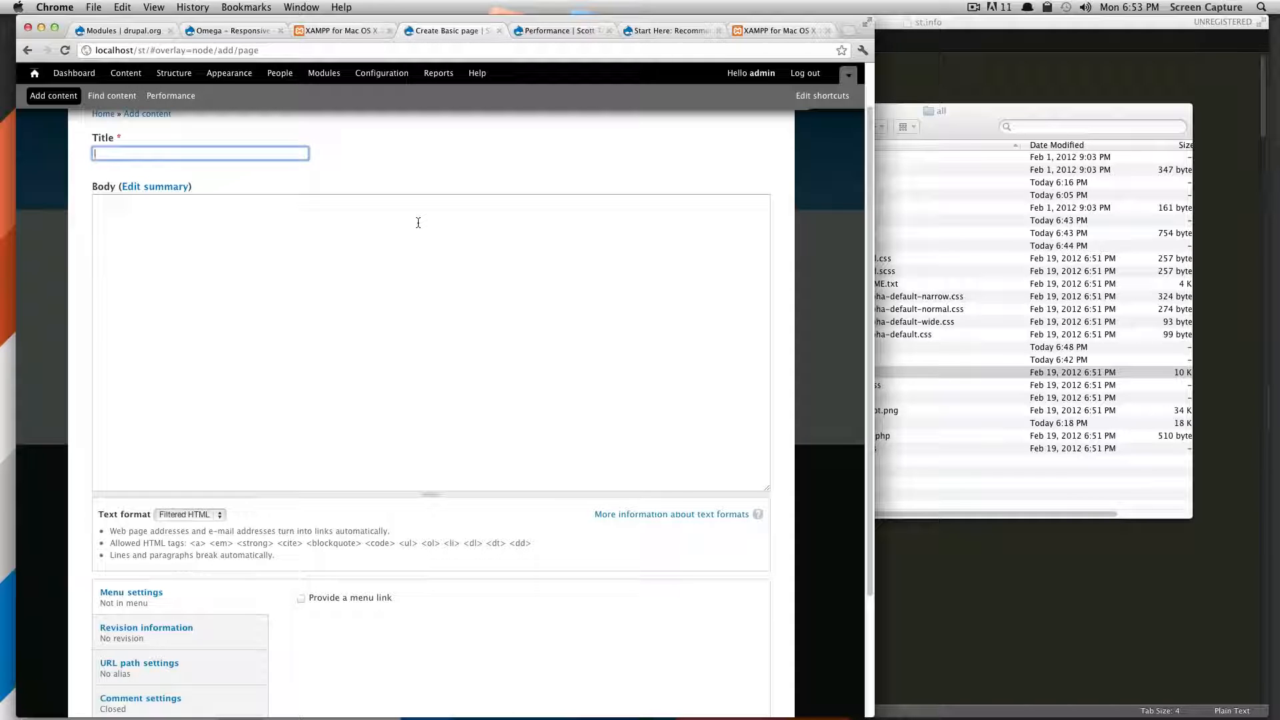
{"action": "type", "text": "About"}
Enter "This page is about me." as the body text of the About page
{"action": "key", "text": "Tab"}
{"action": "key", "text": "Tab"}
{"action": "type", "text": "THI"}
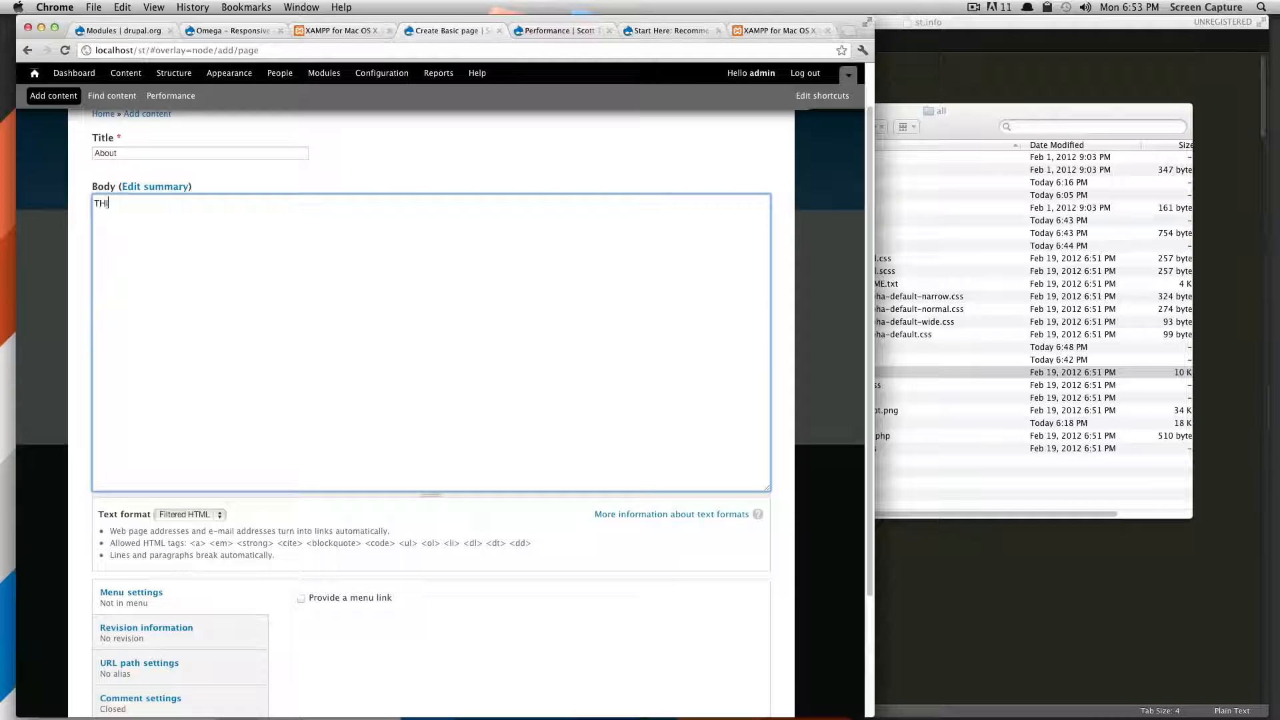
{"action": "type", "text": "S IS"}
{"action": "key", "text": "BackSpace"}
{"action": "key", "text": "BackSpace"}
{"action": "key", "text": "BackSpace"}
{"action": "key", "text": "BackSpace"}
{"action": "key", "text": "BackSpace"}
{"action": "key", "text": "BackSpace"}
{"action": "type", "text": "his page is about me."}
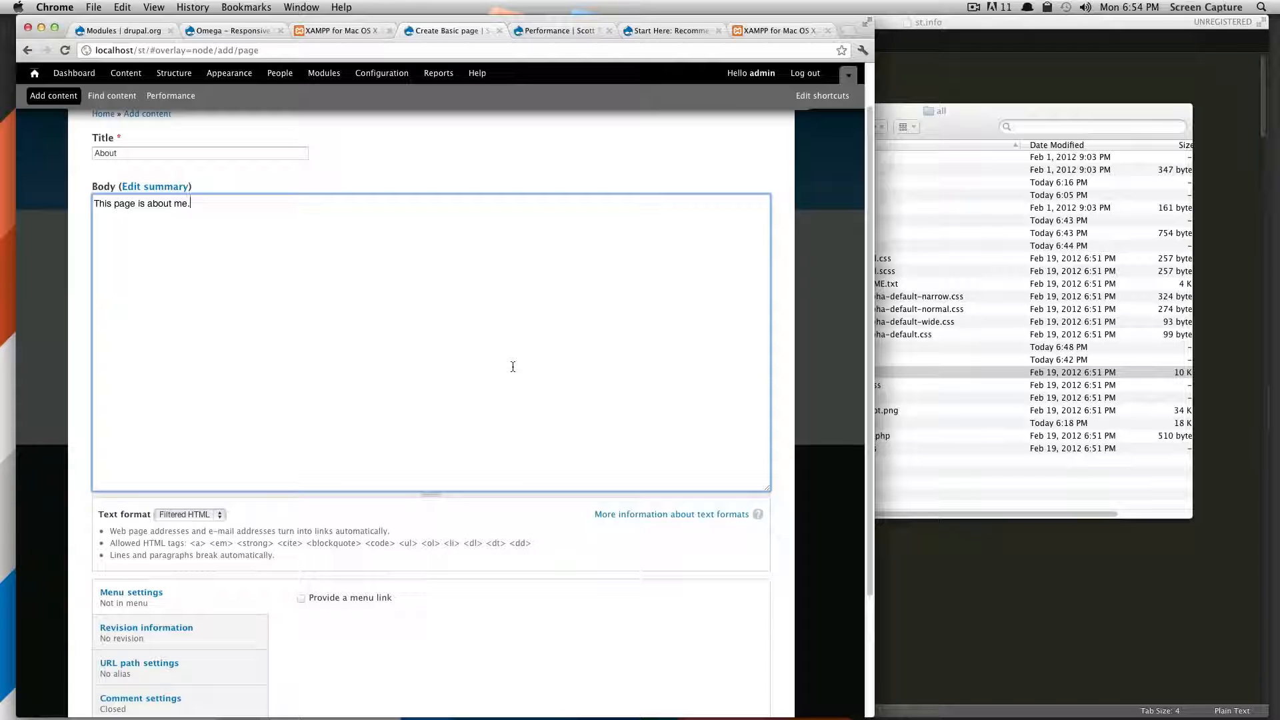
Review the text format options available for the page body without changing the format
{"action": "scroll", "coordinate": [496, 368], "scroll_direction": "up", "scroll_amount": 2}
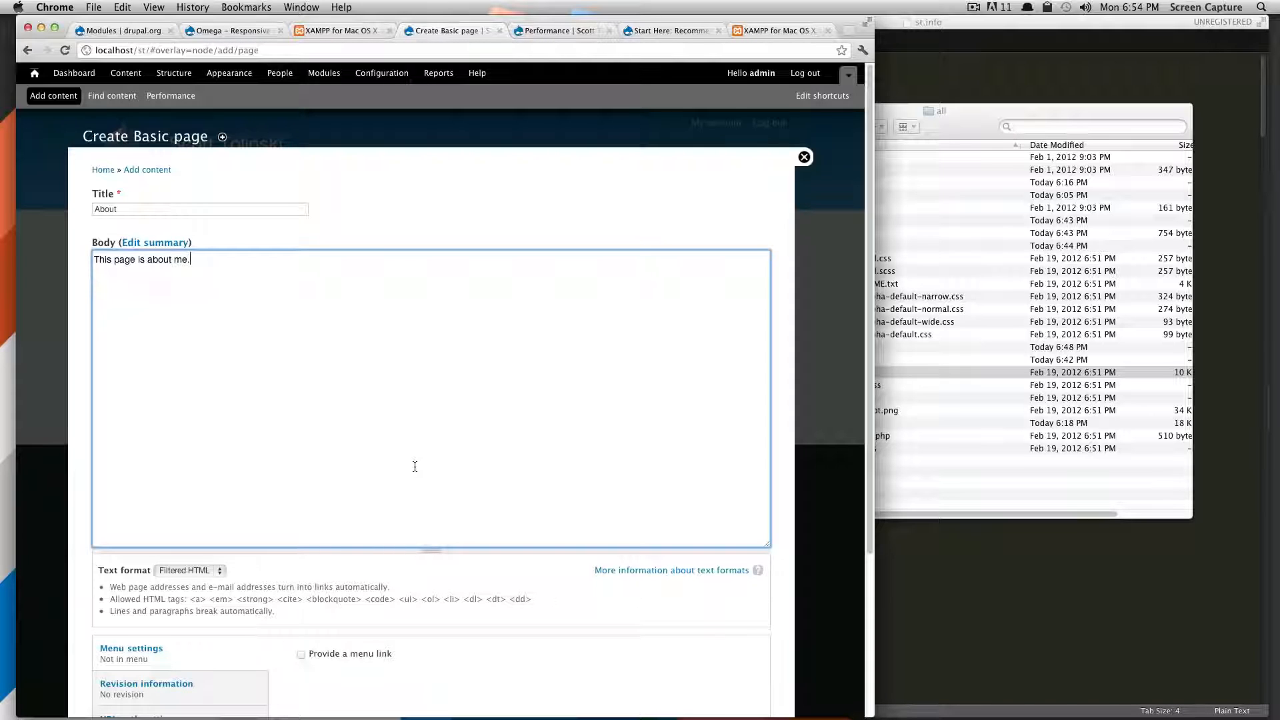
{"action": "left_click_drag", "start_coordinate": [141, 137], "coordinate": [191, 142]}
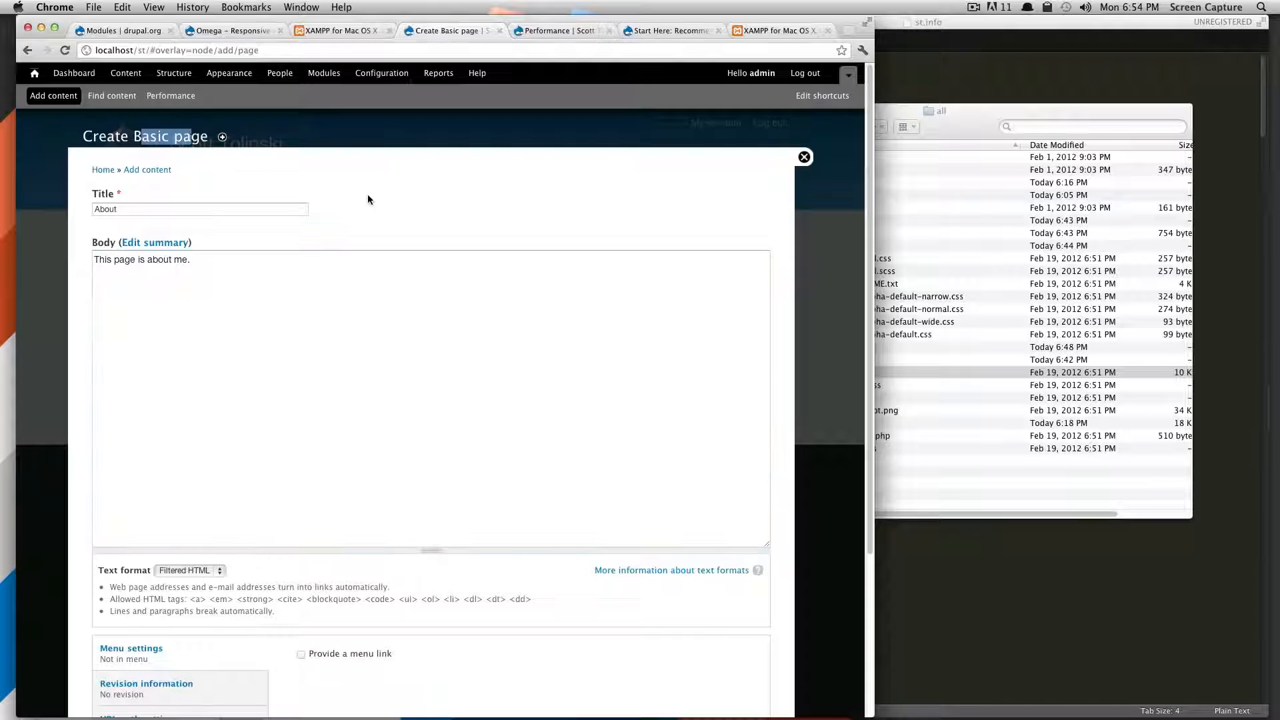
{"action": "left_click", "coordinate": [396, 345]}
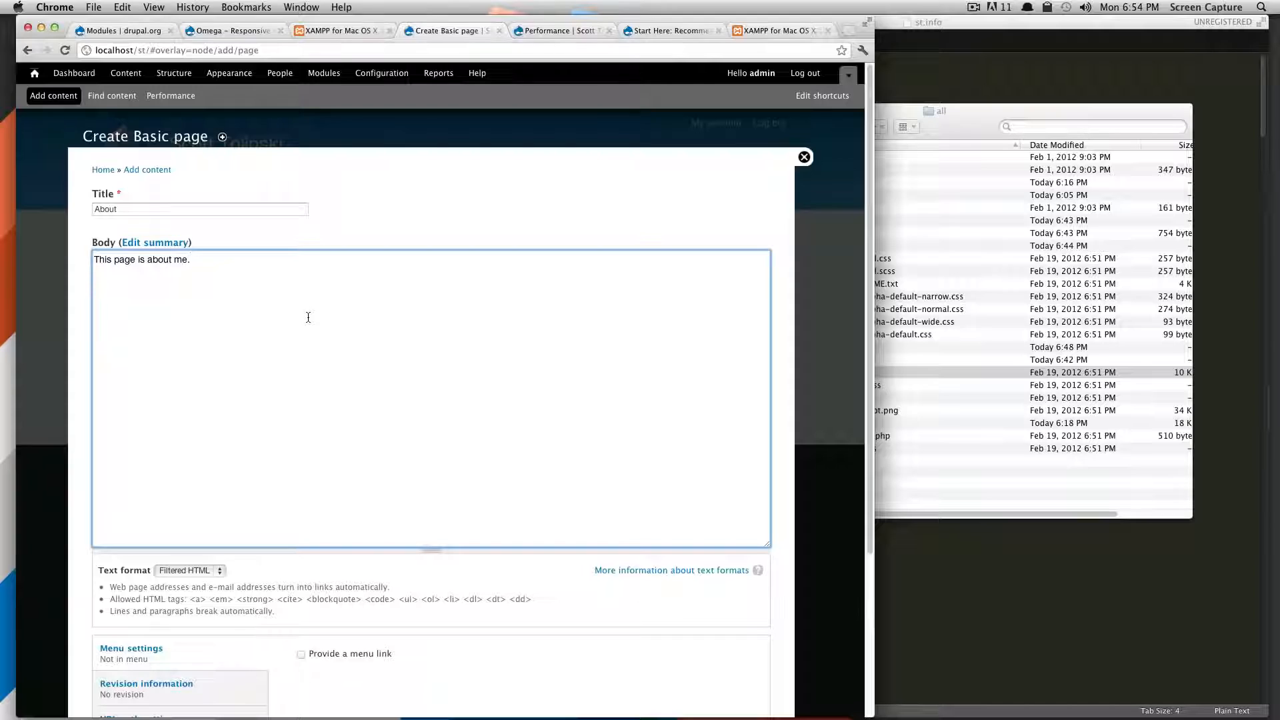
{"action": "scroll", "coordinate": [308, 318], "scroll_direction": "down", "scroll_amount": 2}
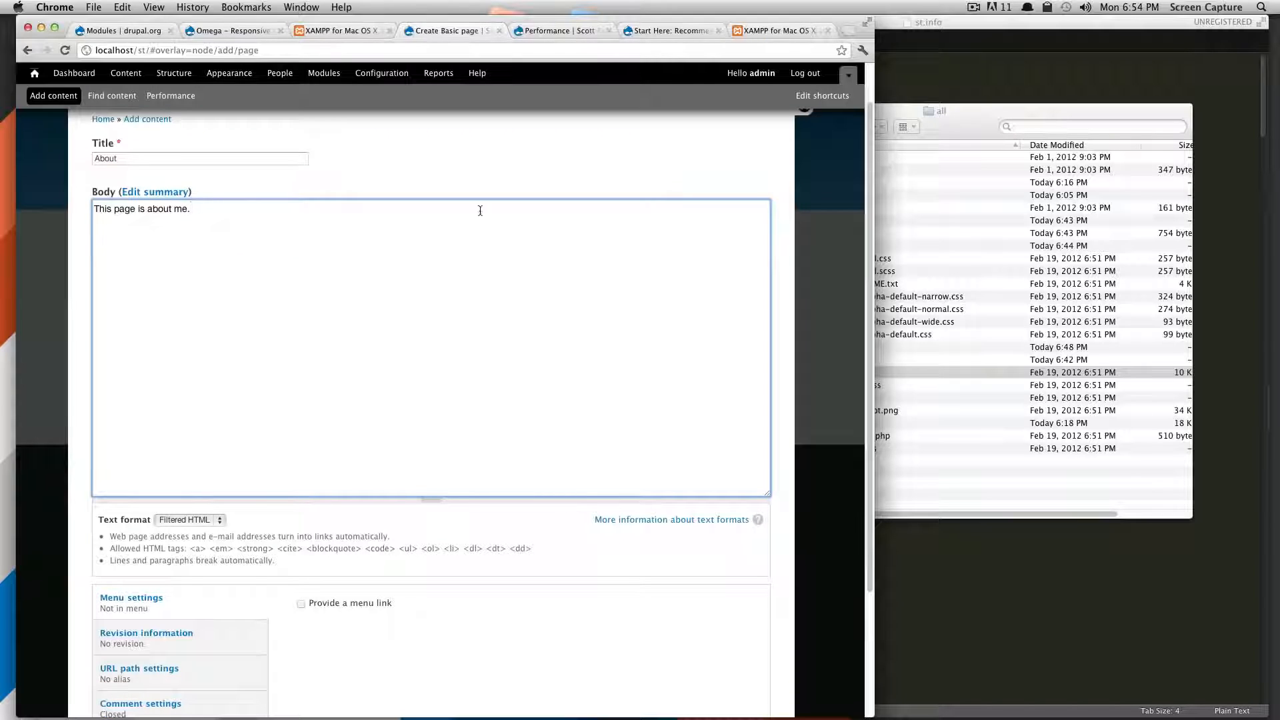
{"action": "left_click", "coordinate": [164, 519]}
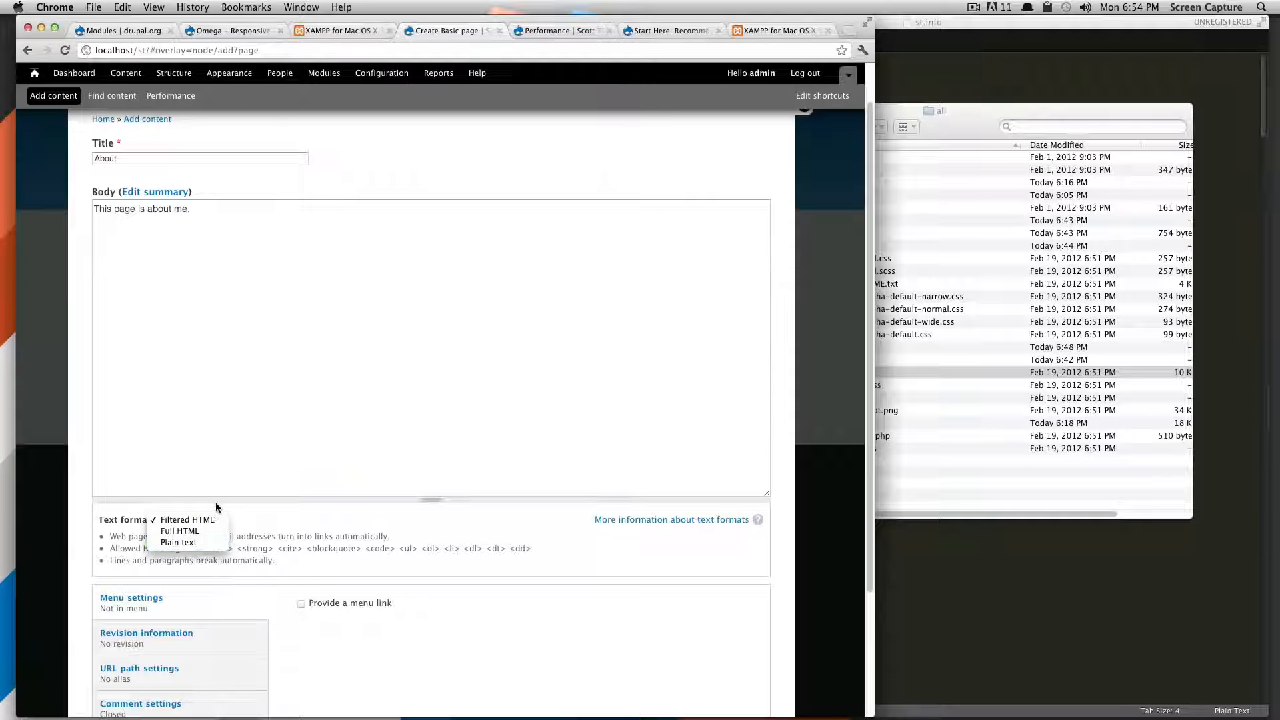
{"action": "left_click", "coordinate": [262, 427]}
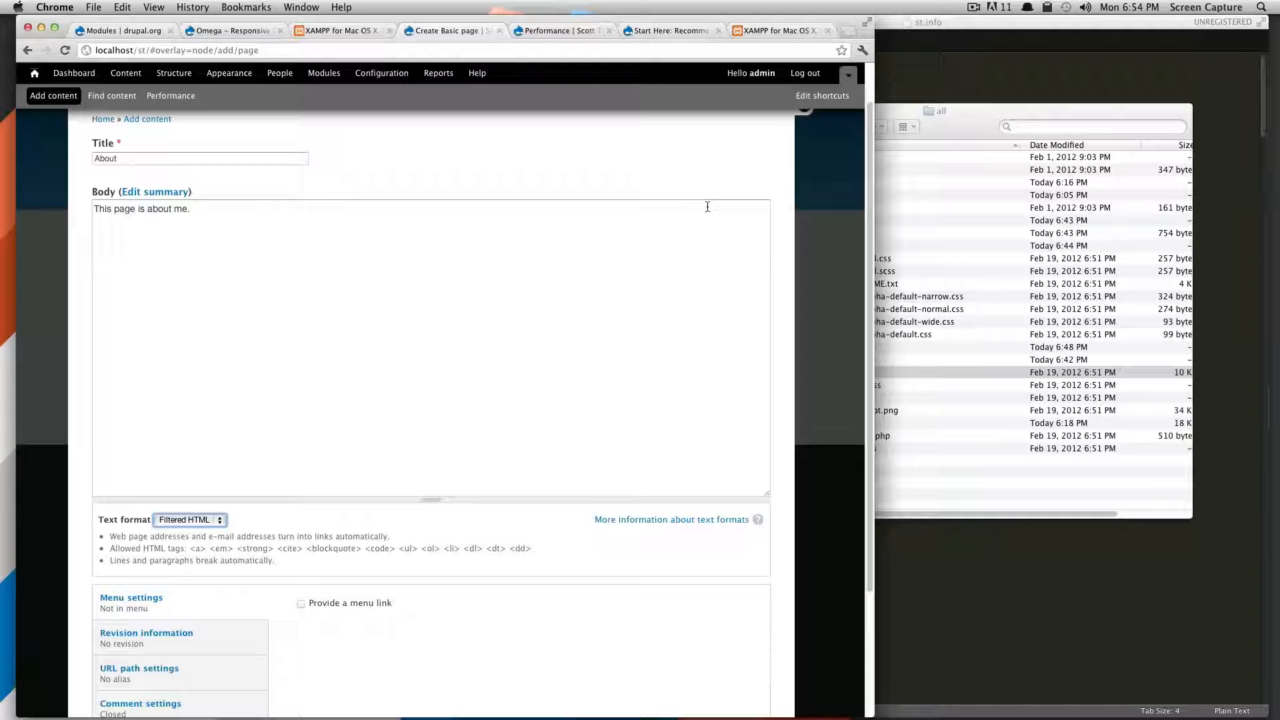
{"action": "left_click", "coordinate": [542, 240]}
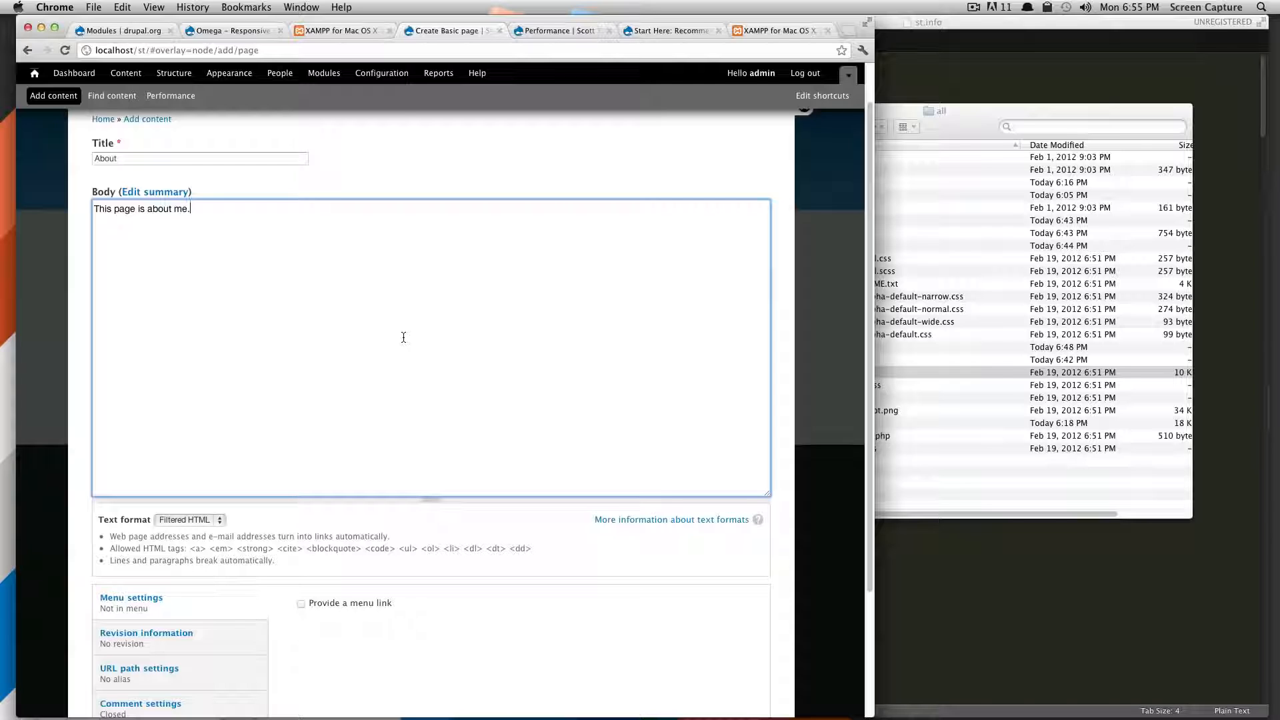
Provide a menu link for the About page and give it the description "About Me"
{"action": "scroll", "coordinate": [403, 338], "scroll_direction": "down", "scroll_amount": 3}
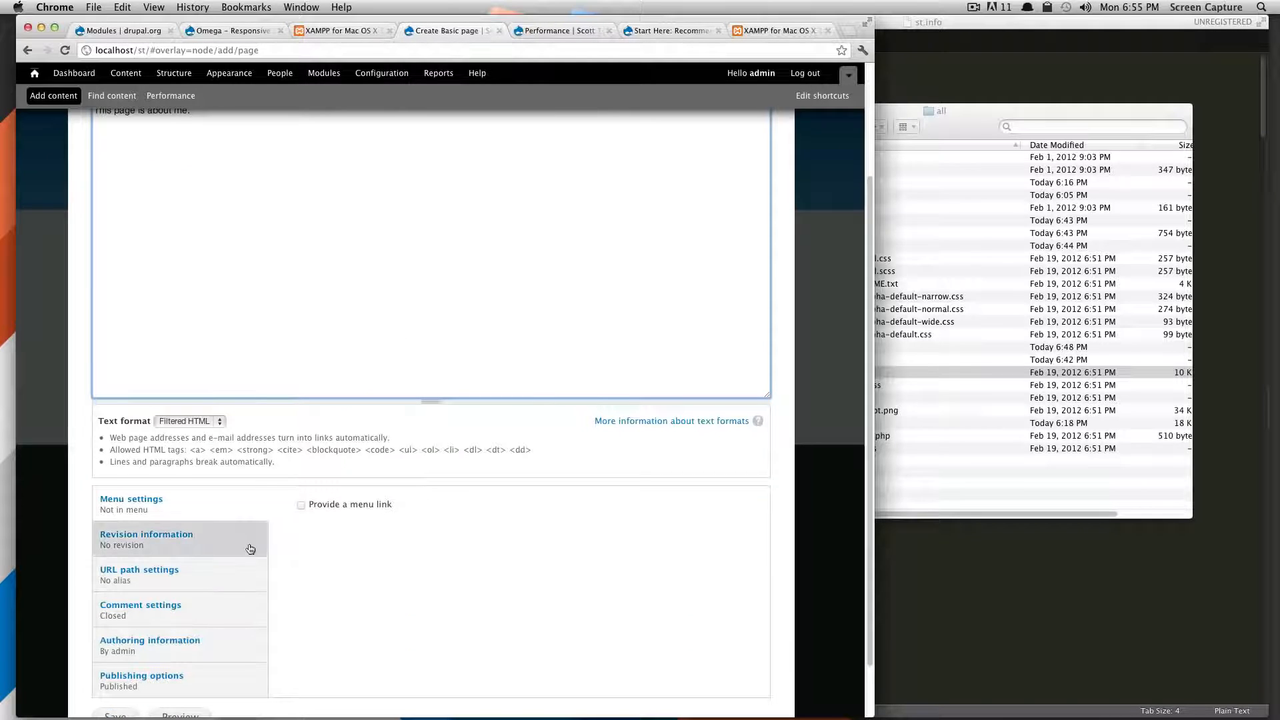
{"action": "scroll", "coordinate": [238, 540], "scroll_direction": "down", "scroll_amount": 2}
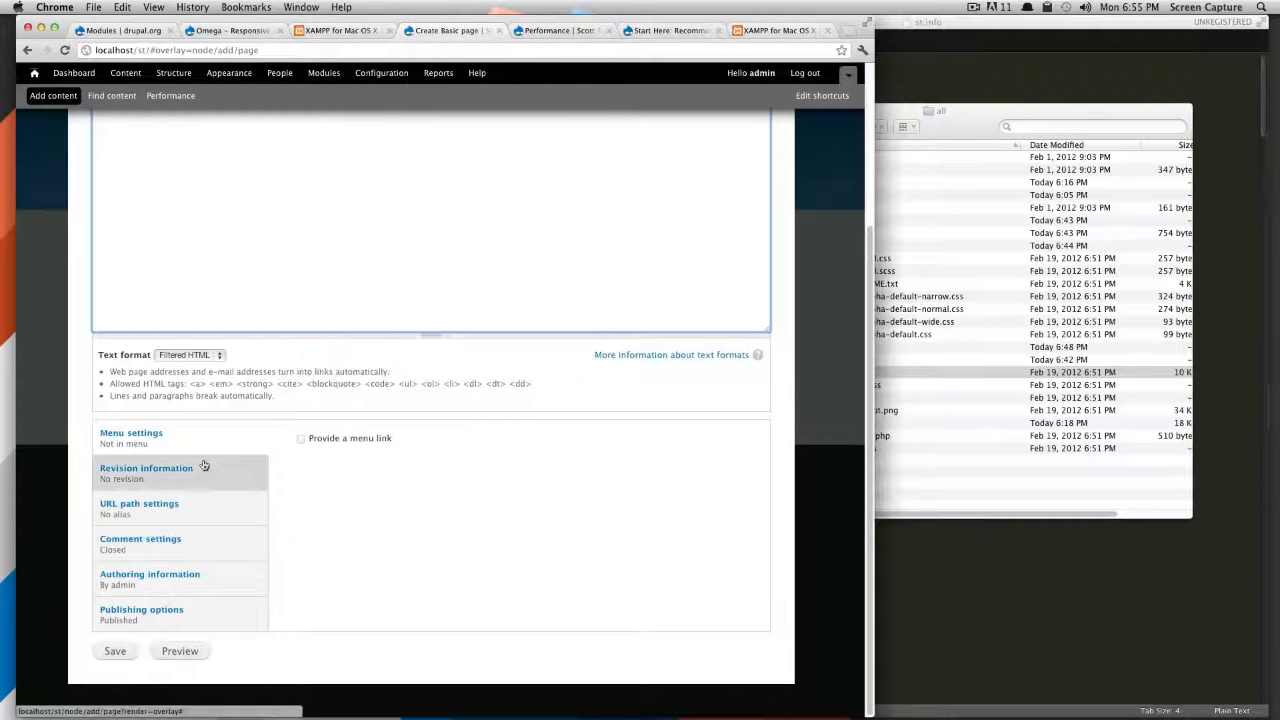
{"action": "left_click", "coordinate": [302, 439]}
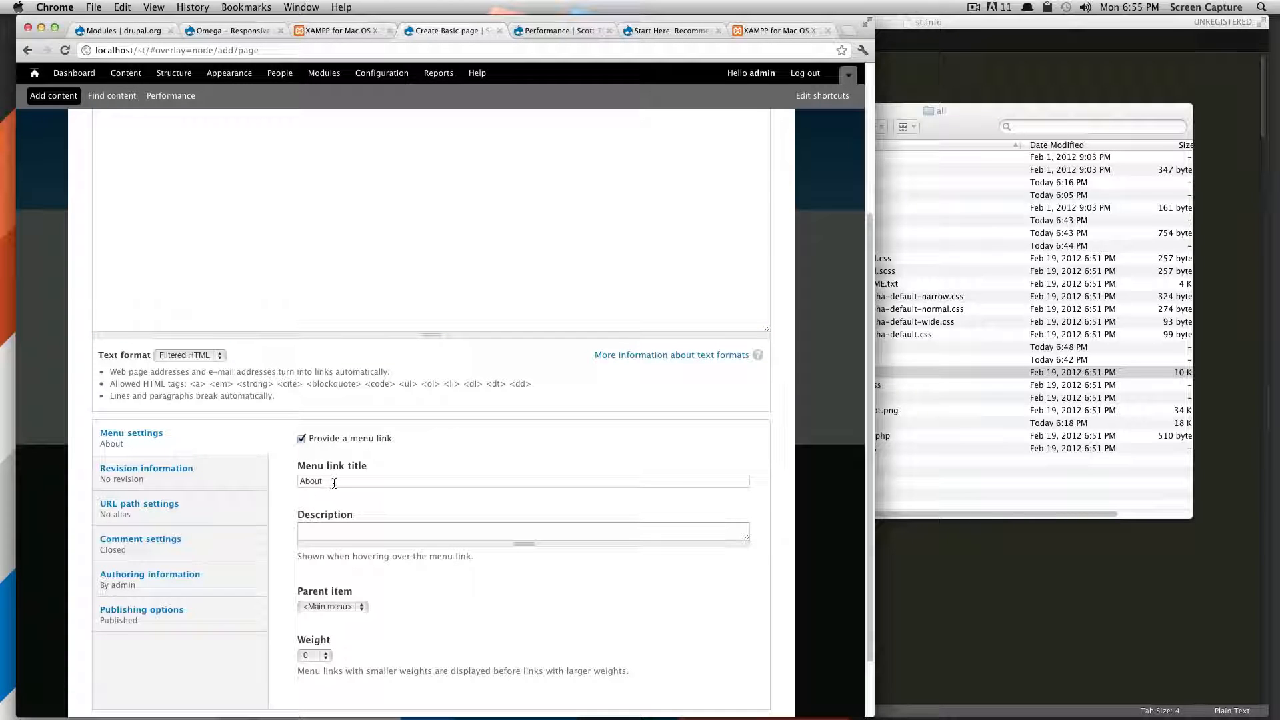
{"action": "scroll", "coordinate": [334, 483], "scroll_direction": "down", "scroll_amount": 3}
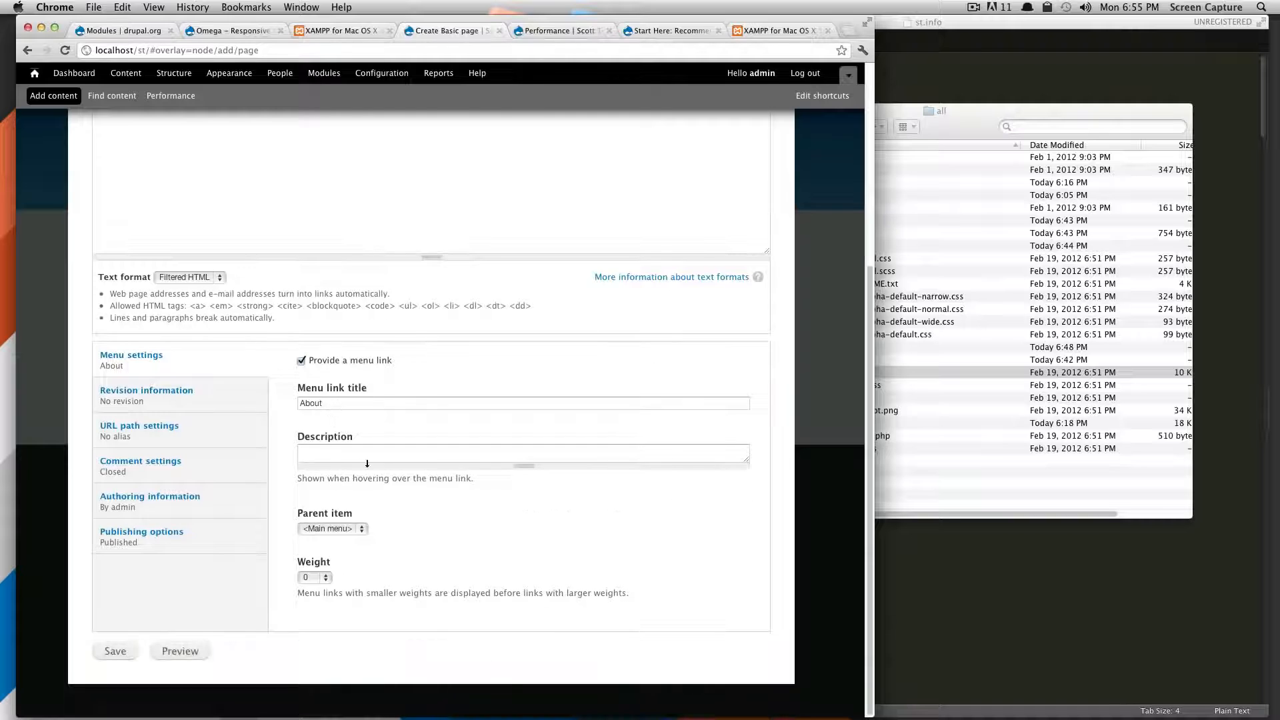
{"action": "left_click", "coordinate": [349, 455]}
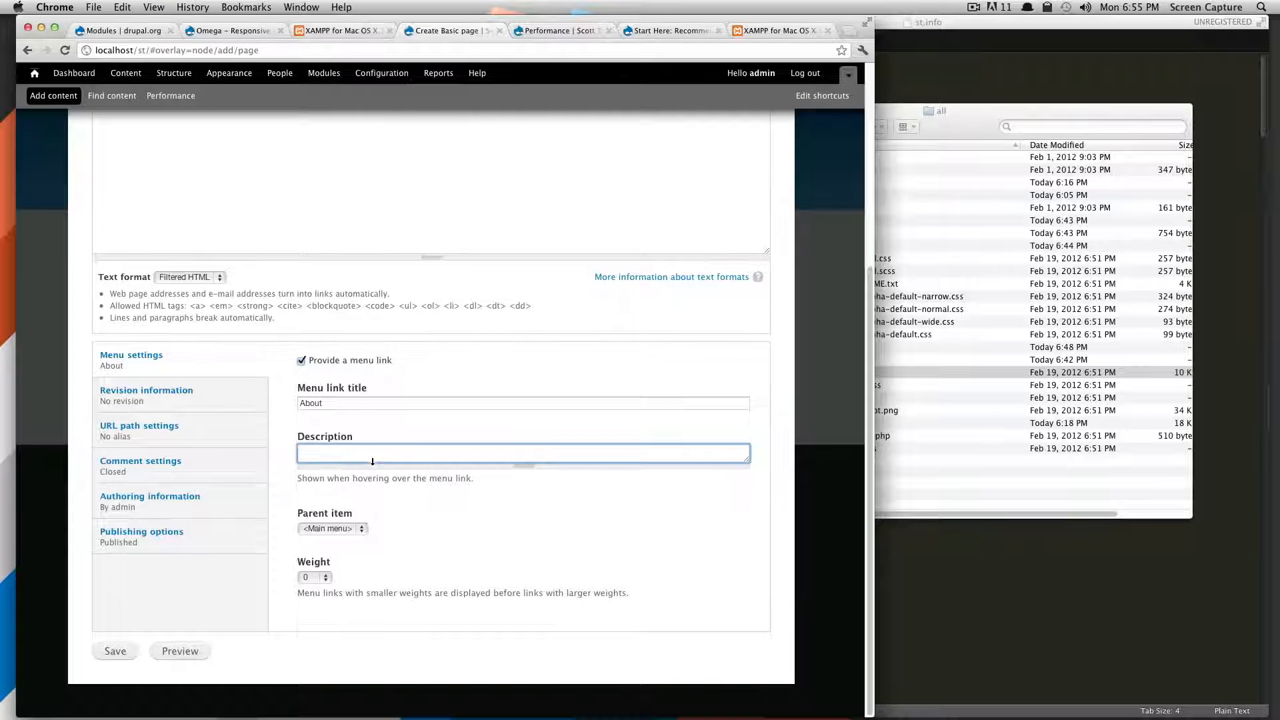
{"action": "type", "text": "About Me"}
Keep <Main menu> as the menu link's parent item and set its weight to 3
{"action": "left_click", "coordinate": [321, 530]}
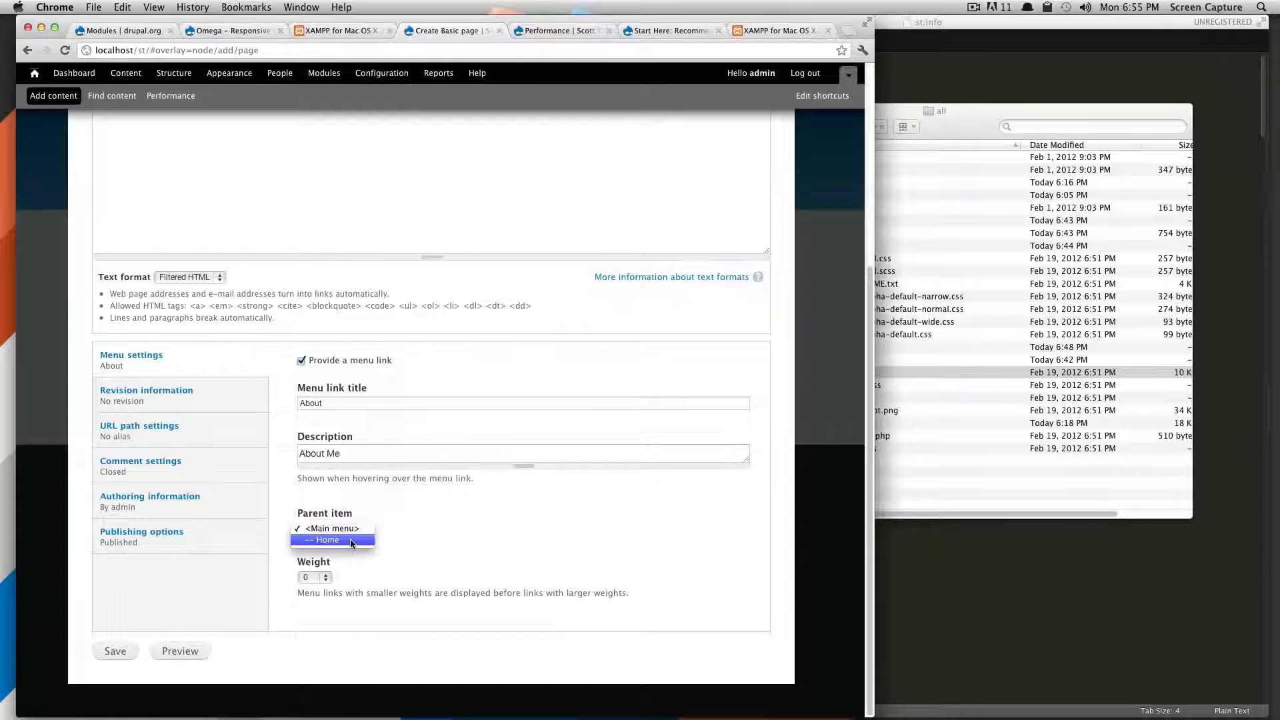
{"action": "left_click", "coordinate": [341, 528]}
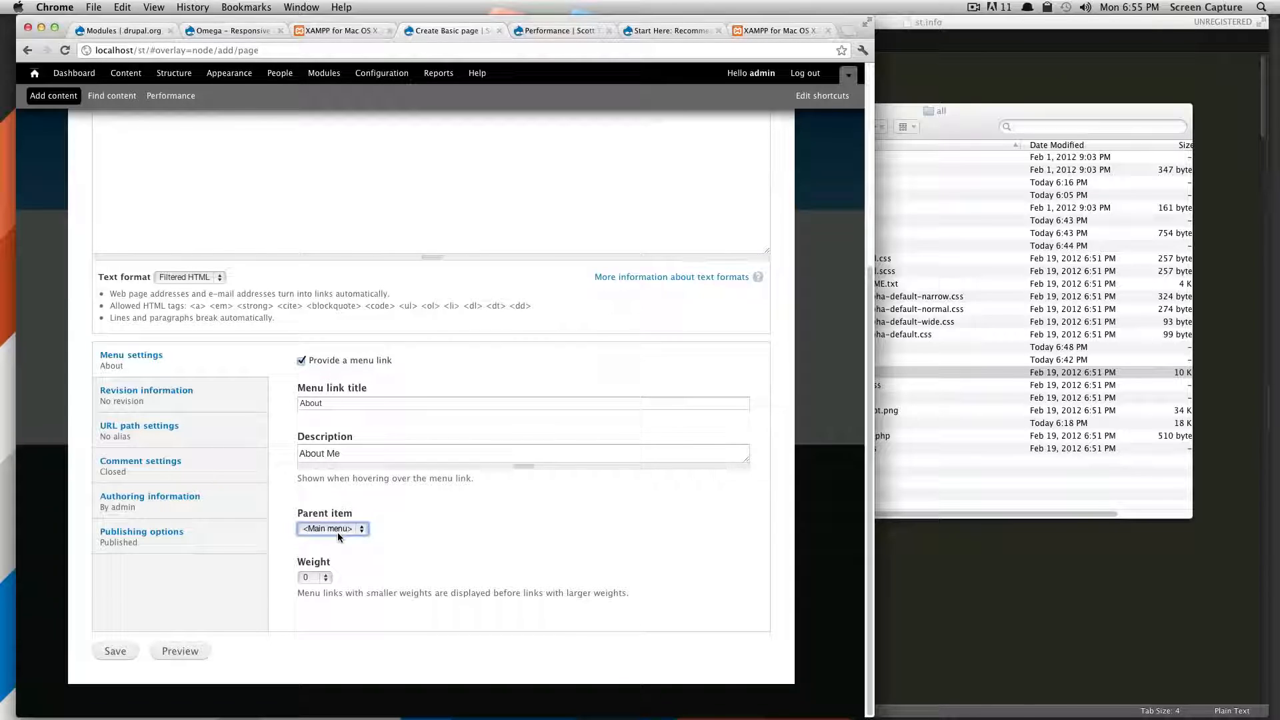
{"action": "left_click", "coordinate": [325, 577]}
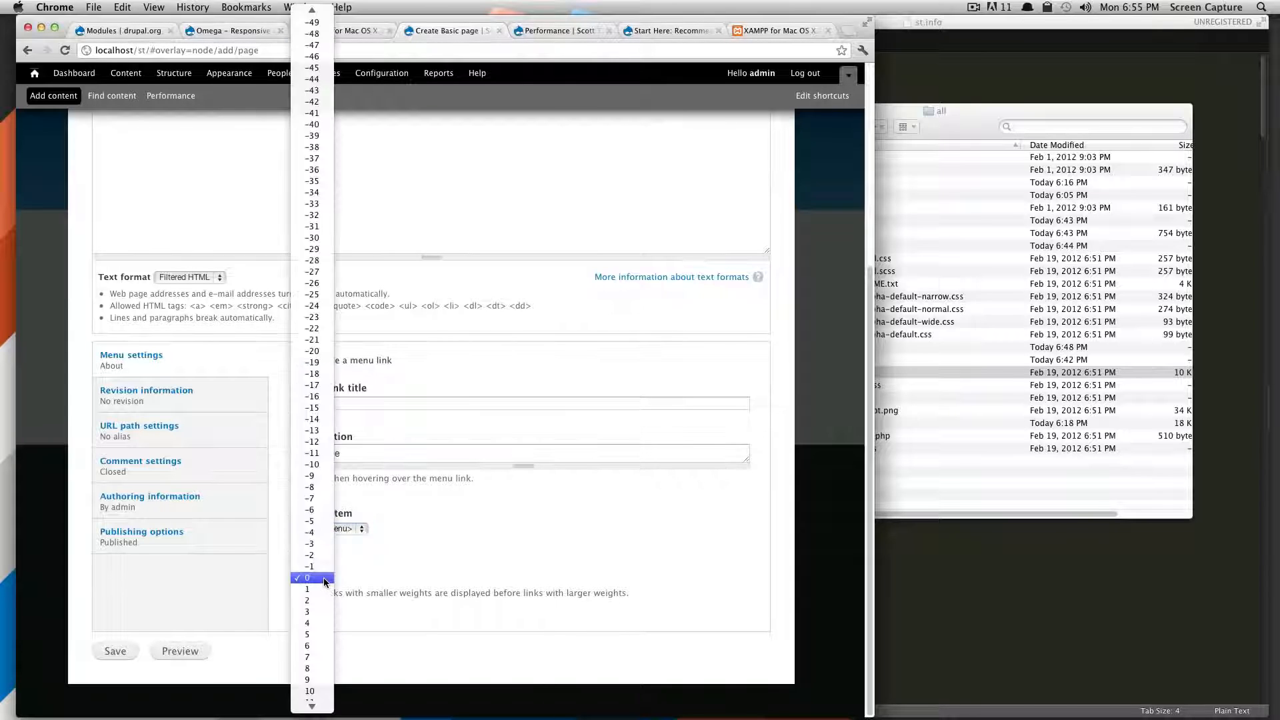
{"action": "left_click", "coordinate": [325, 612]}
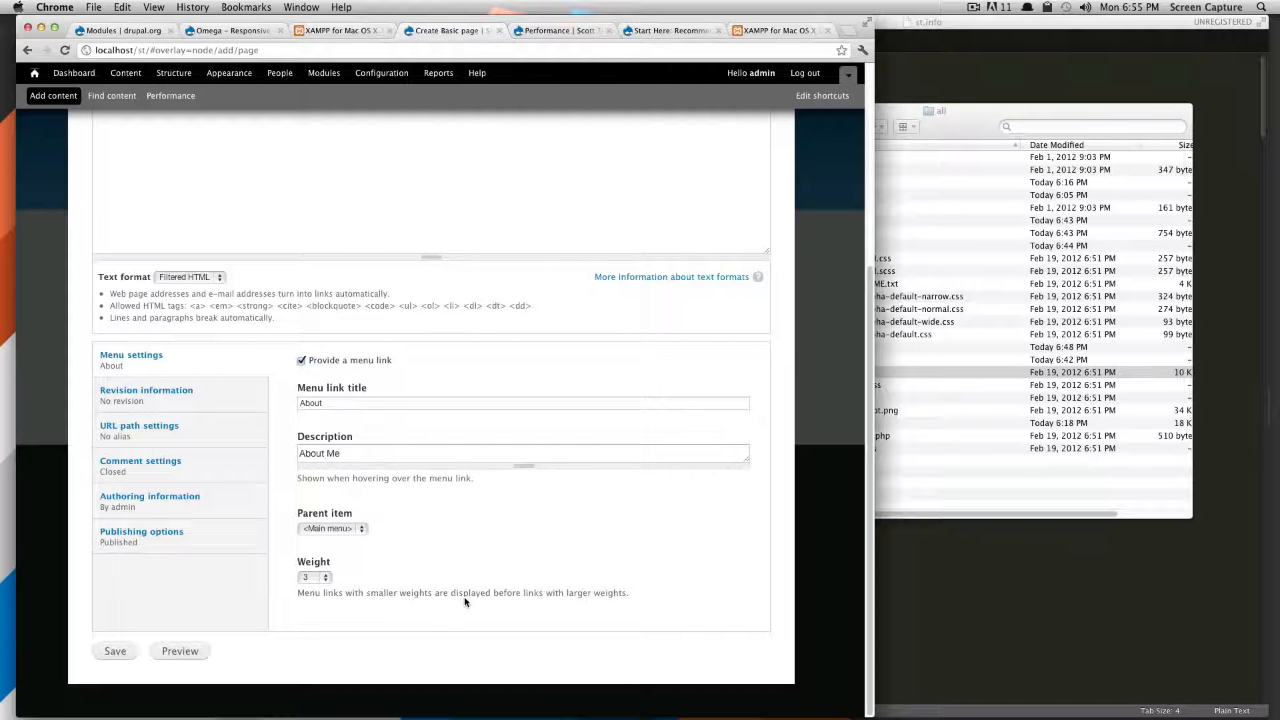
{"action": "left_click", "coordinate": [326, 578]}
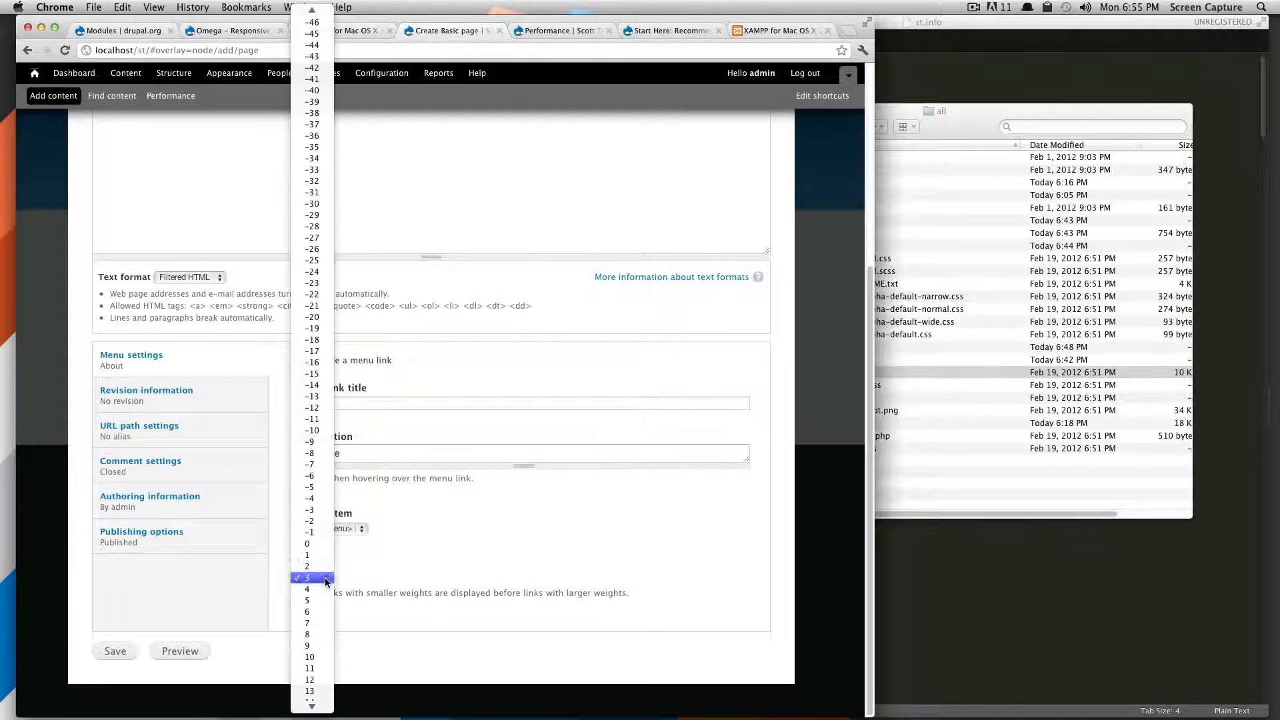
{"action": "left_click", "coordinate": [326, 578]}
{"action": "left_click", "coordinate": [326, 579]}
{"action": "left_click", "coordinate": [429, 578]}
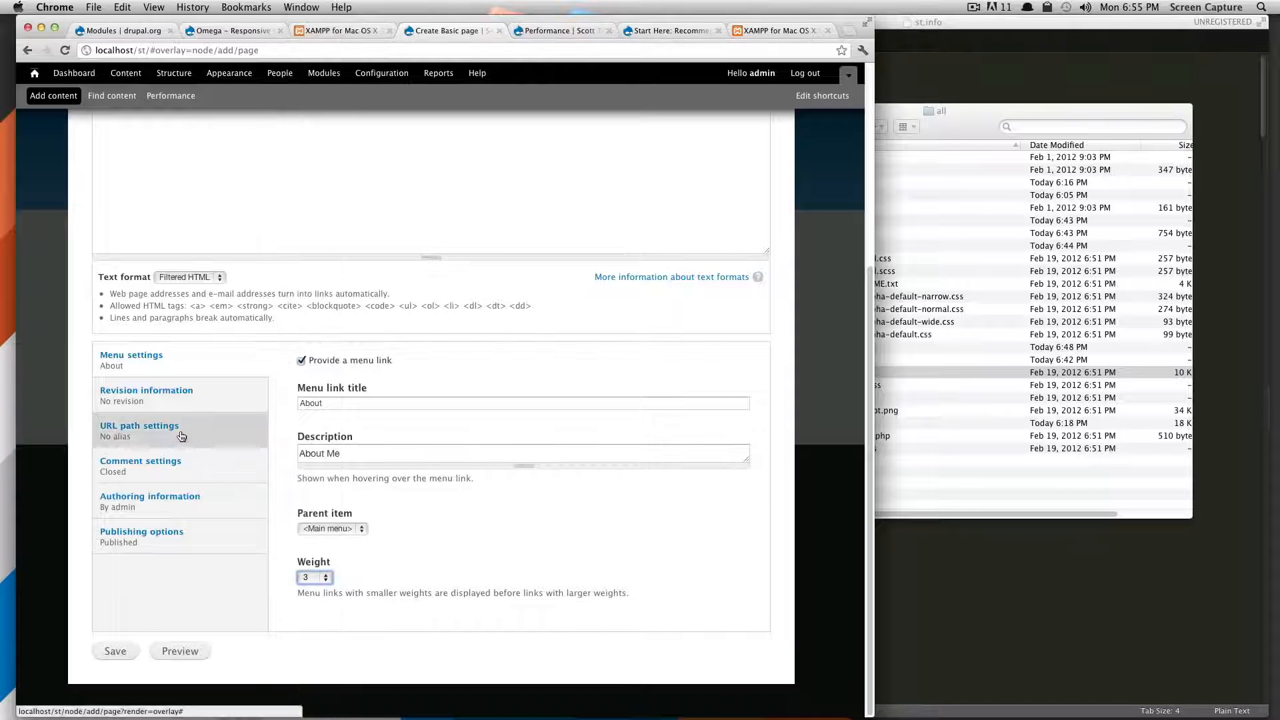
Examine the page's revision information, URL path, comment, authoring and publishing settings
{"action": "left_click", "coordinate": [189, 406]}
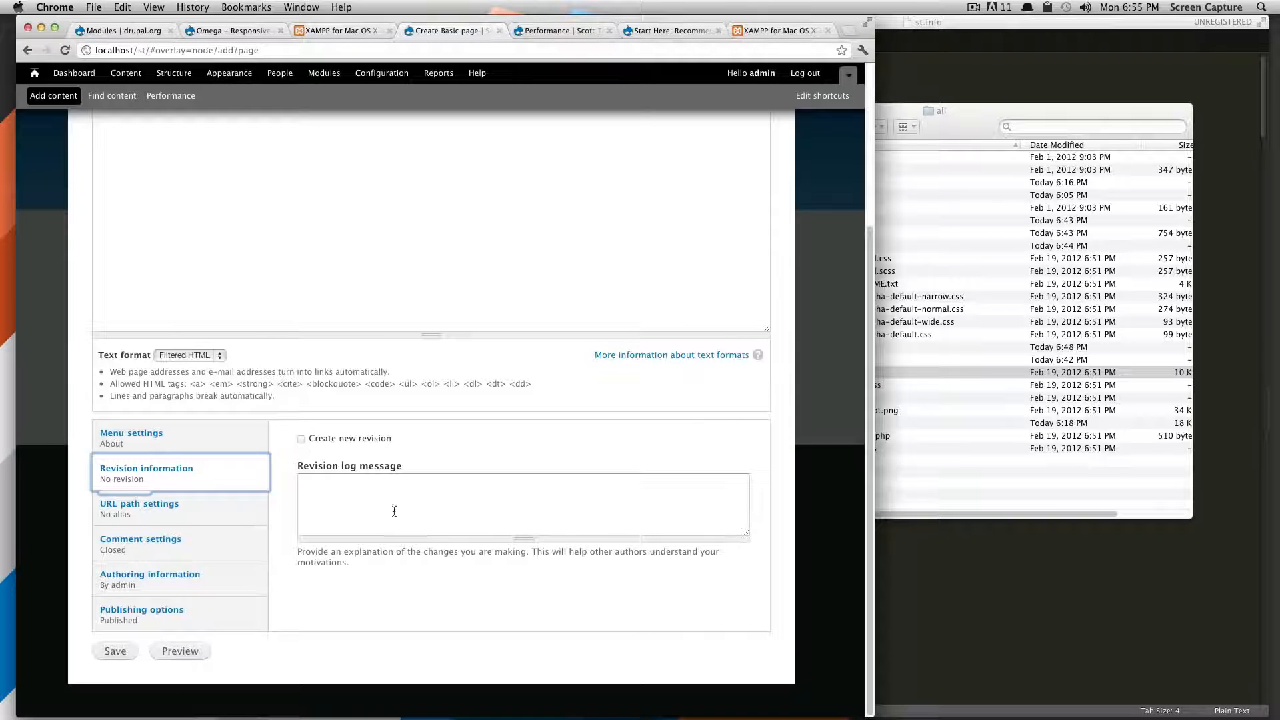
{"action": "left_click", "coordinate": [423, 513]}
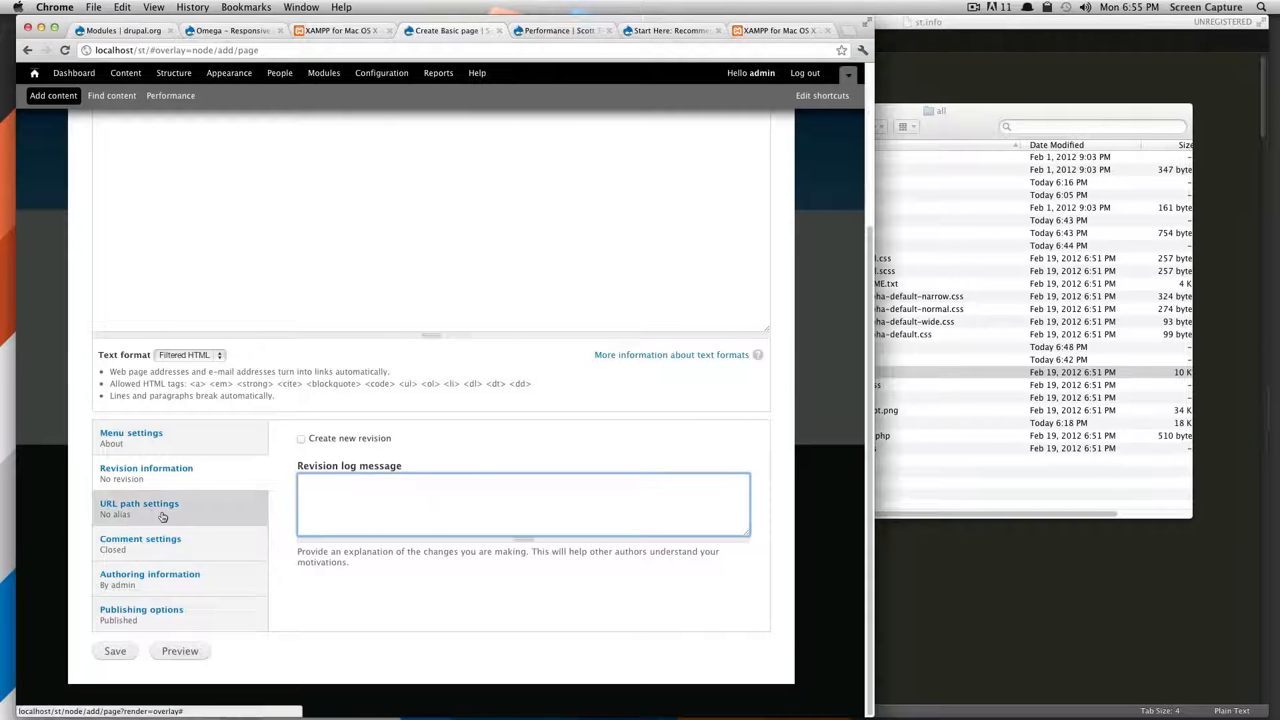
{"action": "left_click", "coordinate": [216, 518]}
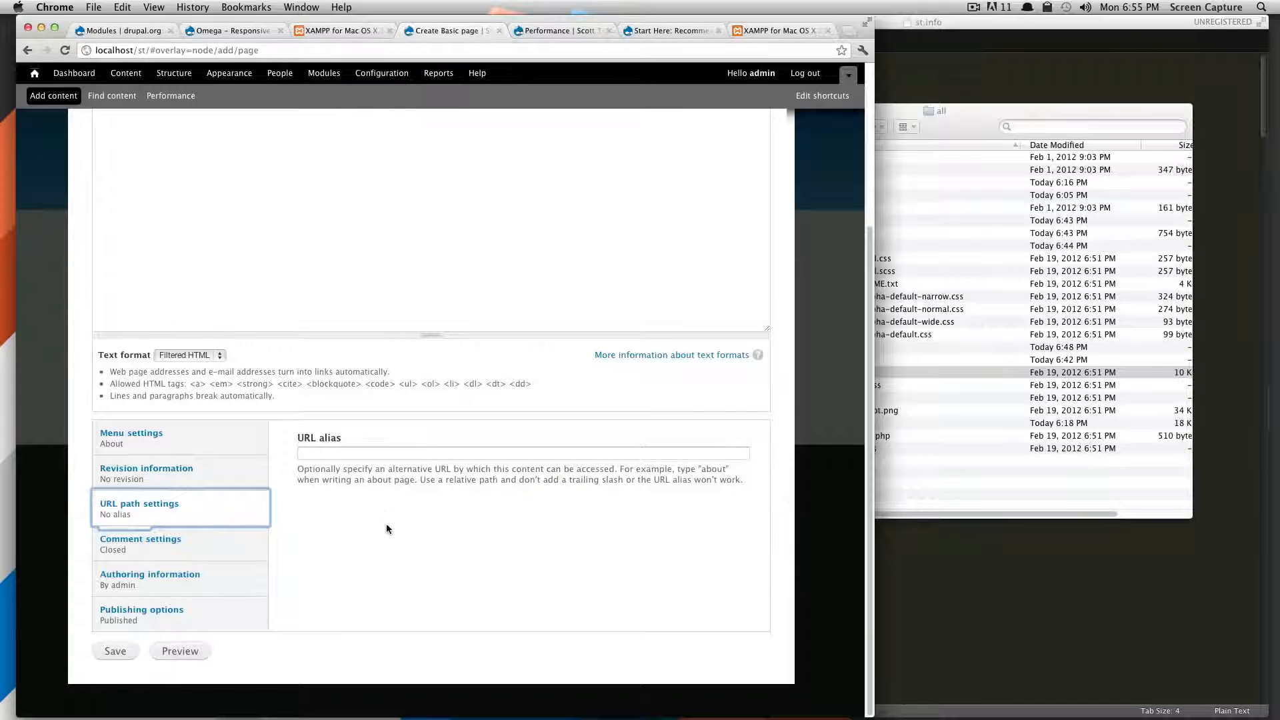
{"action": "left_click", "coordinate": [301, 454]}
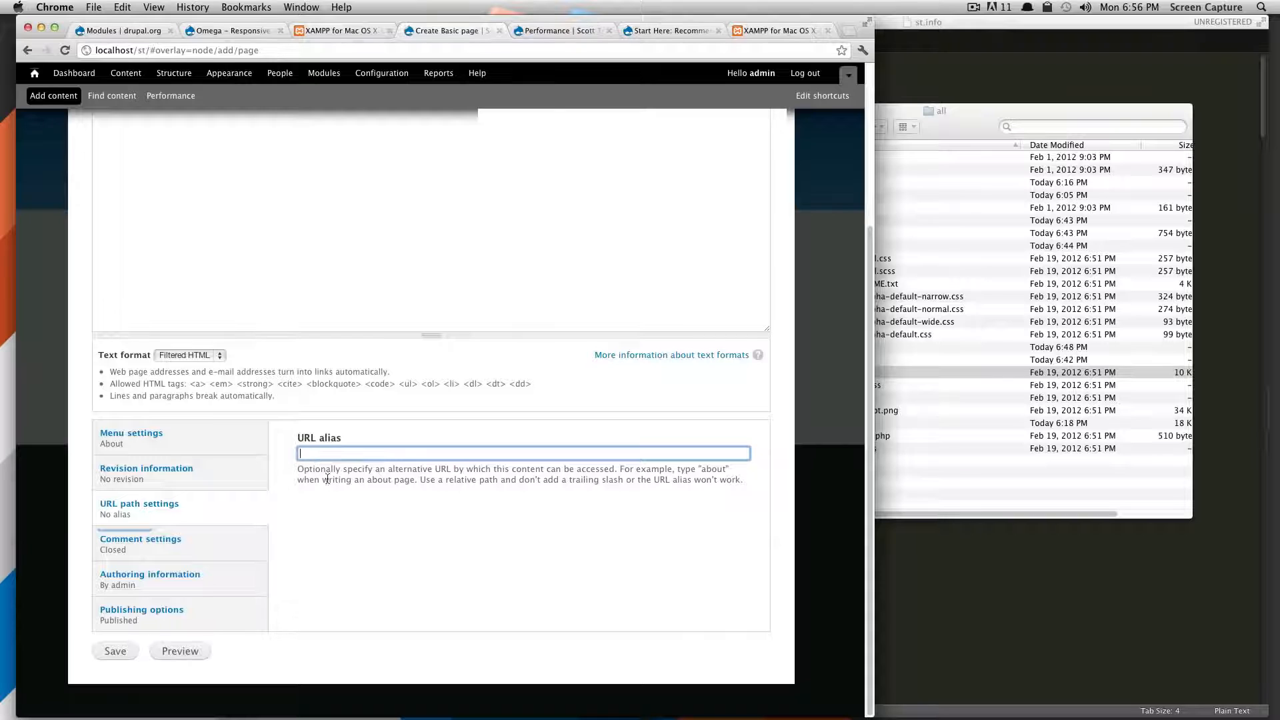
{"action": "left_click", "coordinate": [295, 508]}
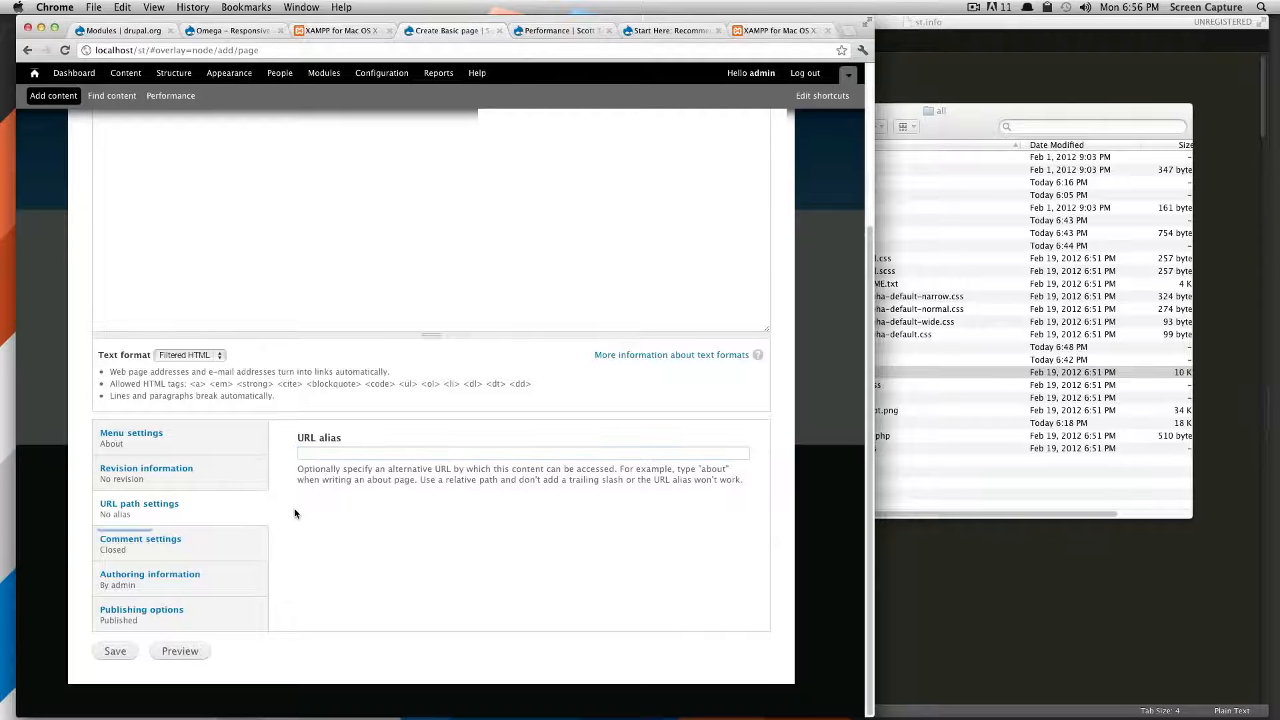
{"action": "left_click", "coordinate": [219, 556]}
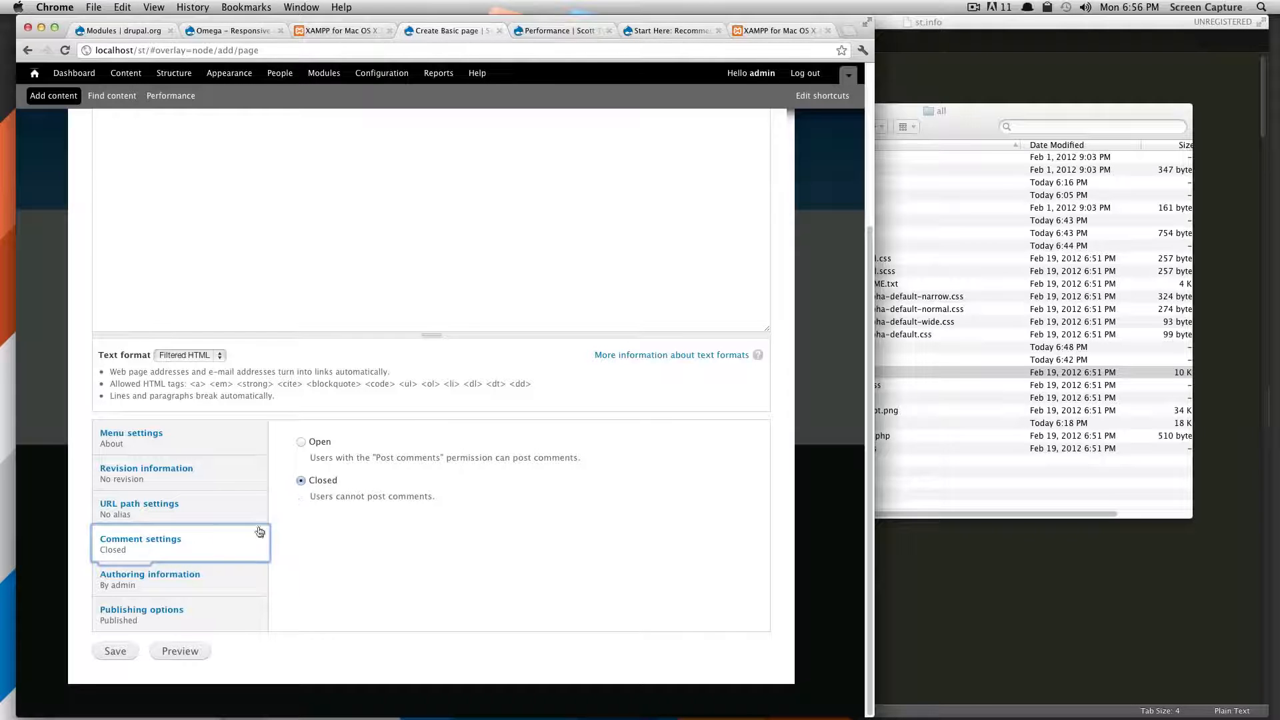
{"action": "left_click", "coordinate": [230, 586]}
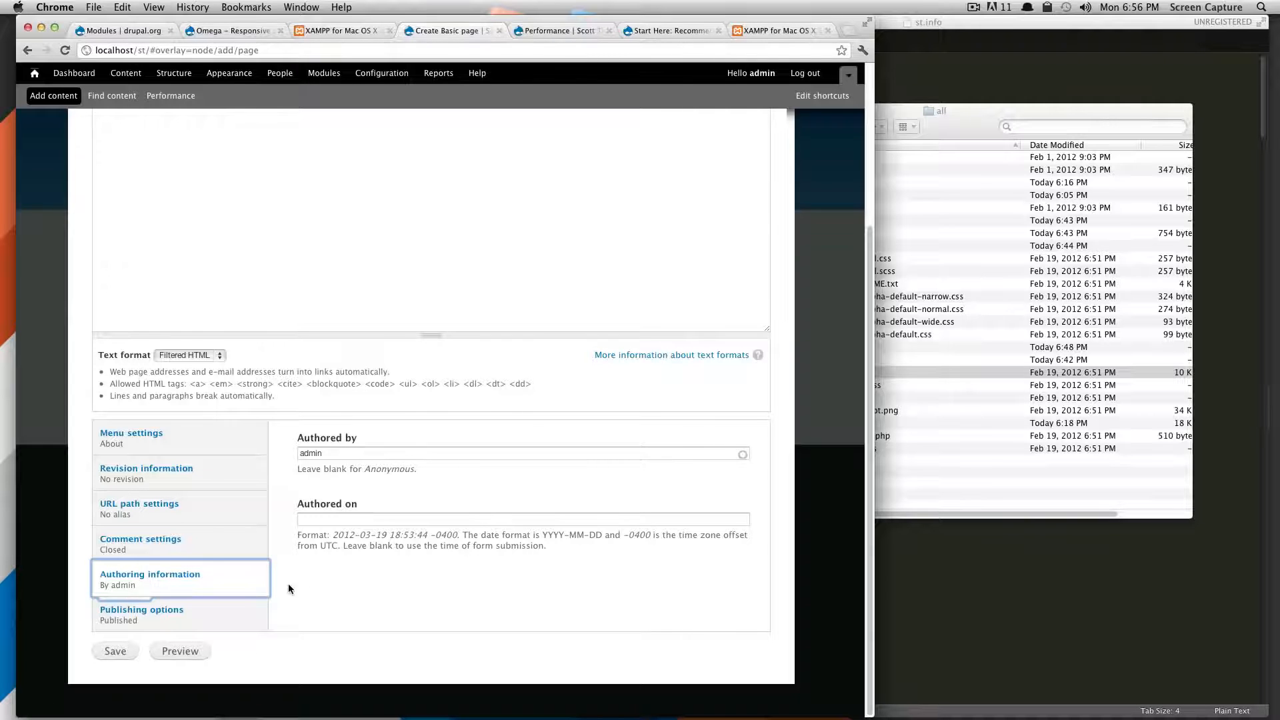
{"action": "left_click", "coordinate": [215, 620]}
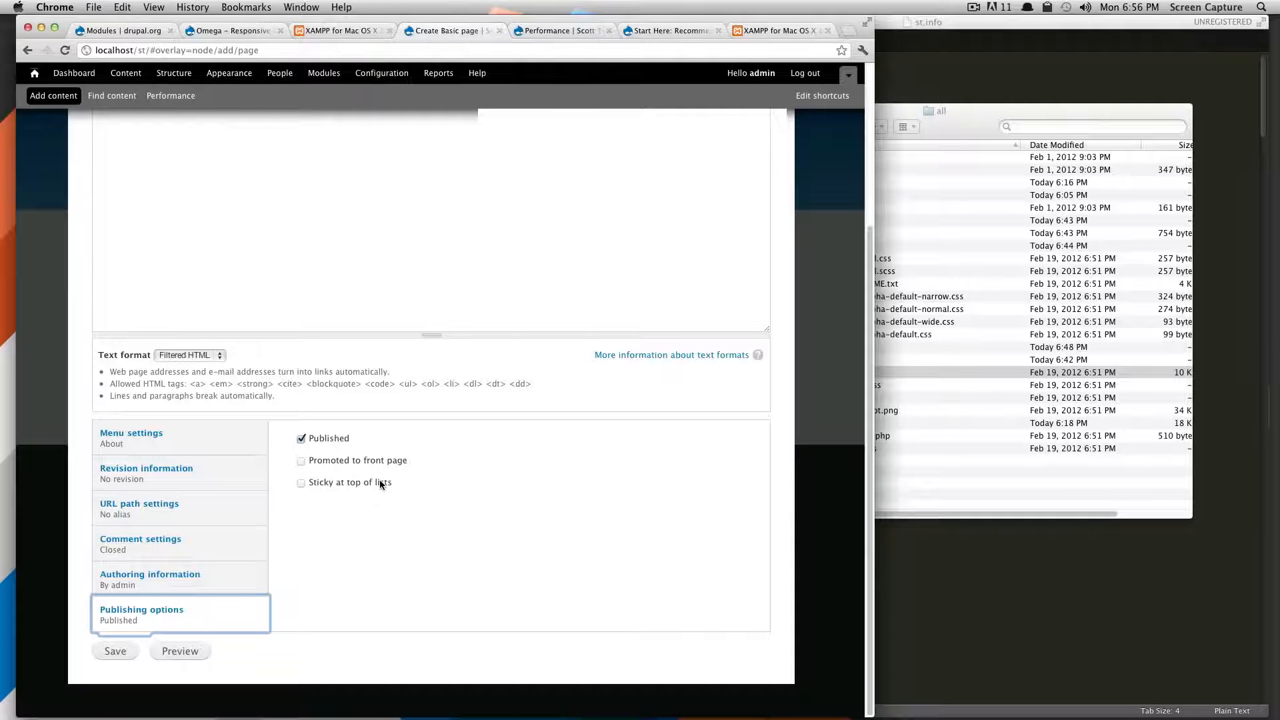
{"action": "left_click_drag", "start_coordinate": [350, 438], "coordinate": [320, 439]}
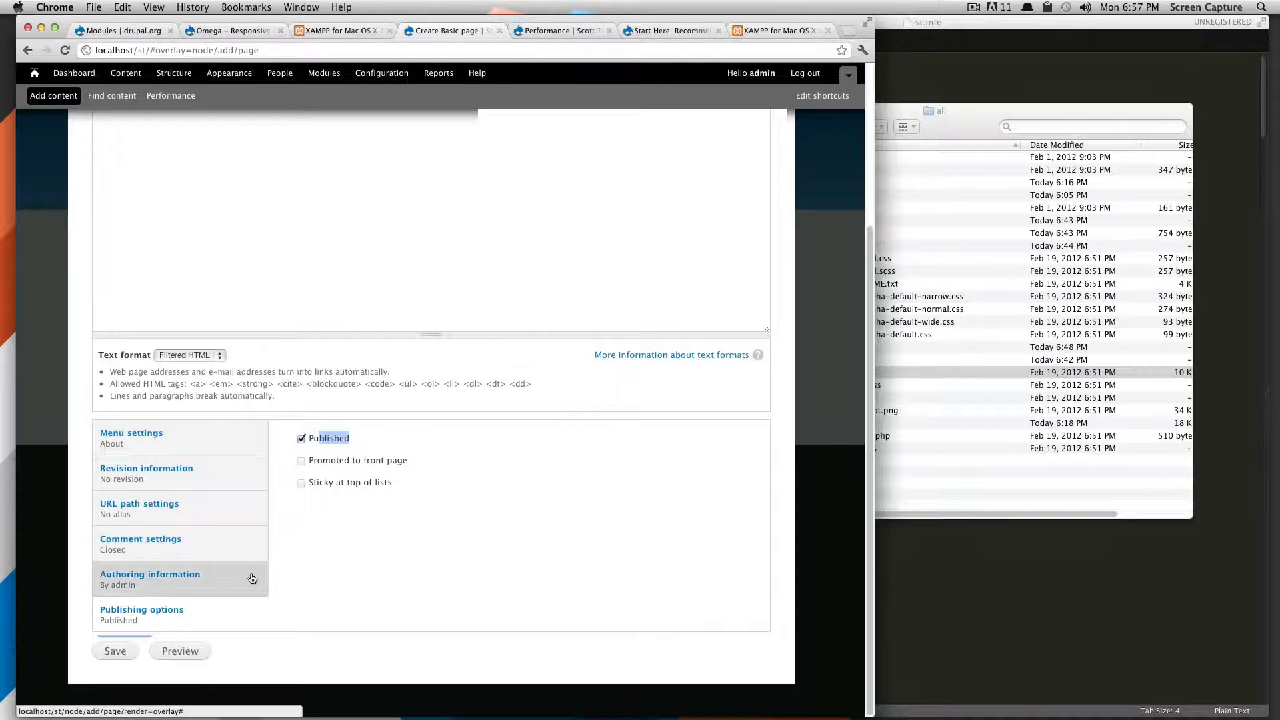
Save the About basic page
{"action": "left_click", "coordinate": [107, 652]}
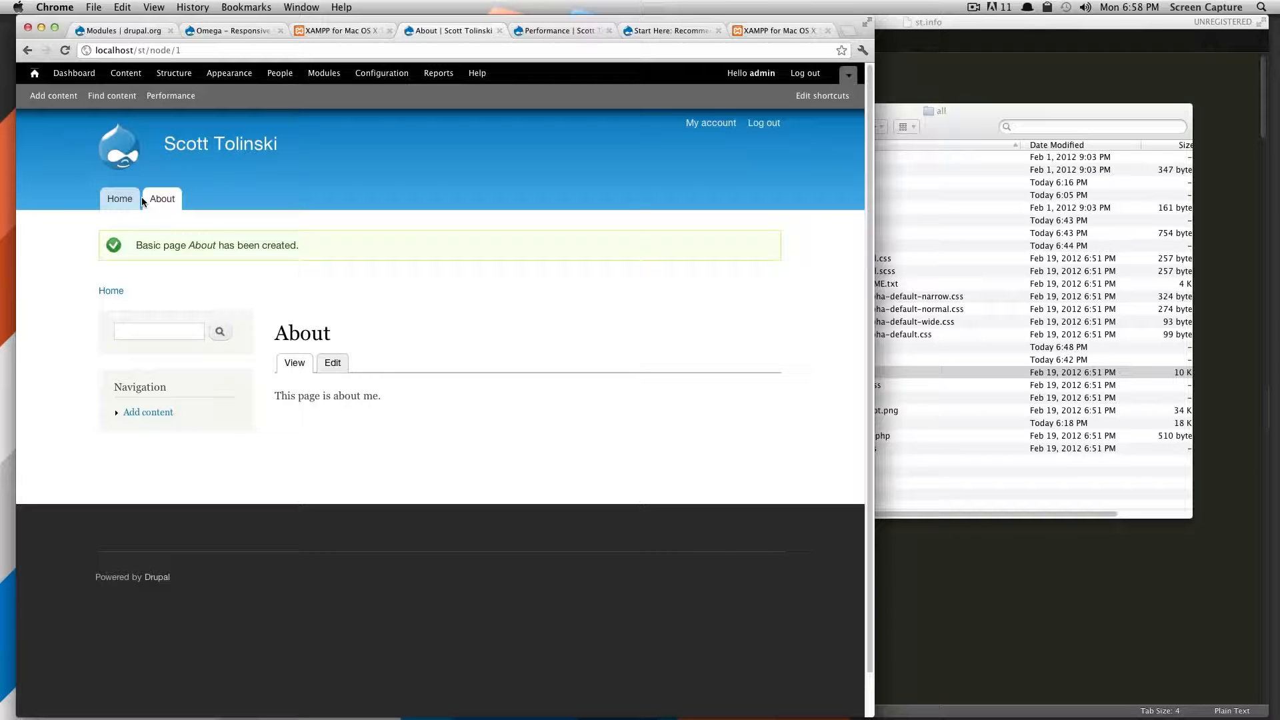
Examine the title and body text of the newly created About page
{"action": "left_click_drag", "start_coordinate": [288, 333], "coordinate": [327, 336]}
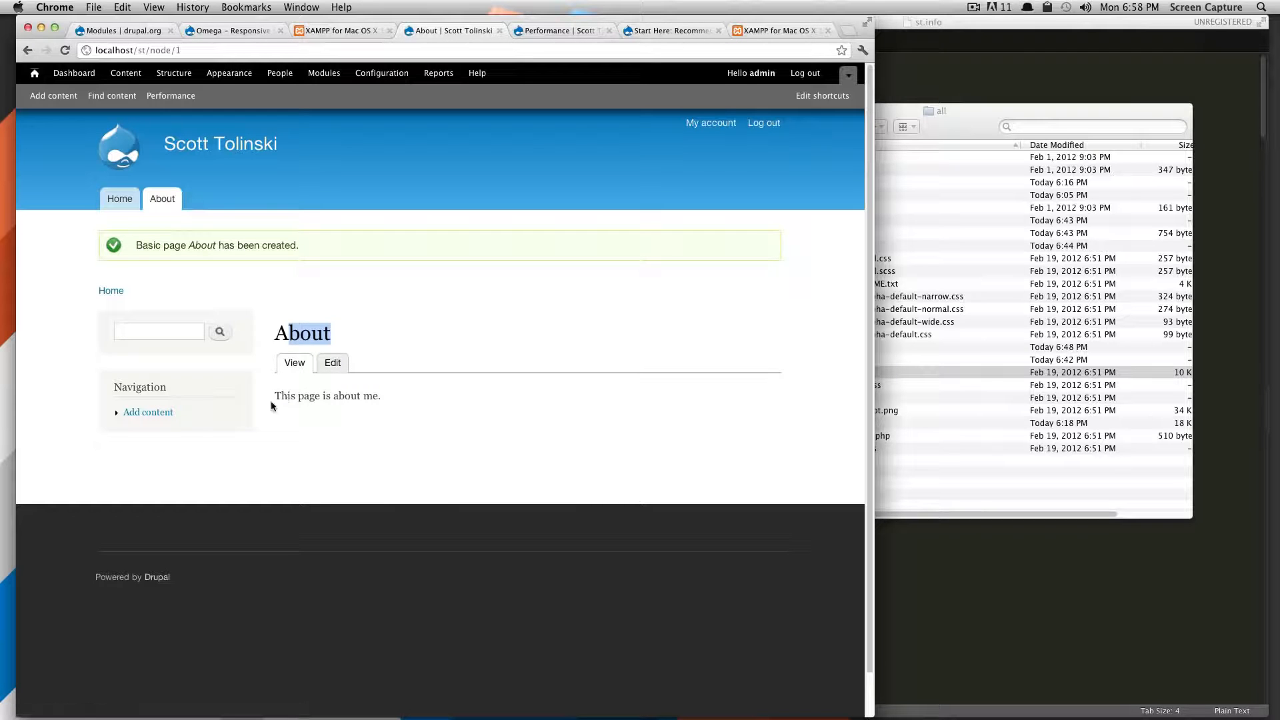
{"action": "left_click_drag", "start_coordinate": [308, 398], "coordinate": [362, 397]}
{"action": "triple_click", "coordinate": [316, 398]}
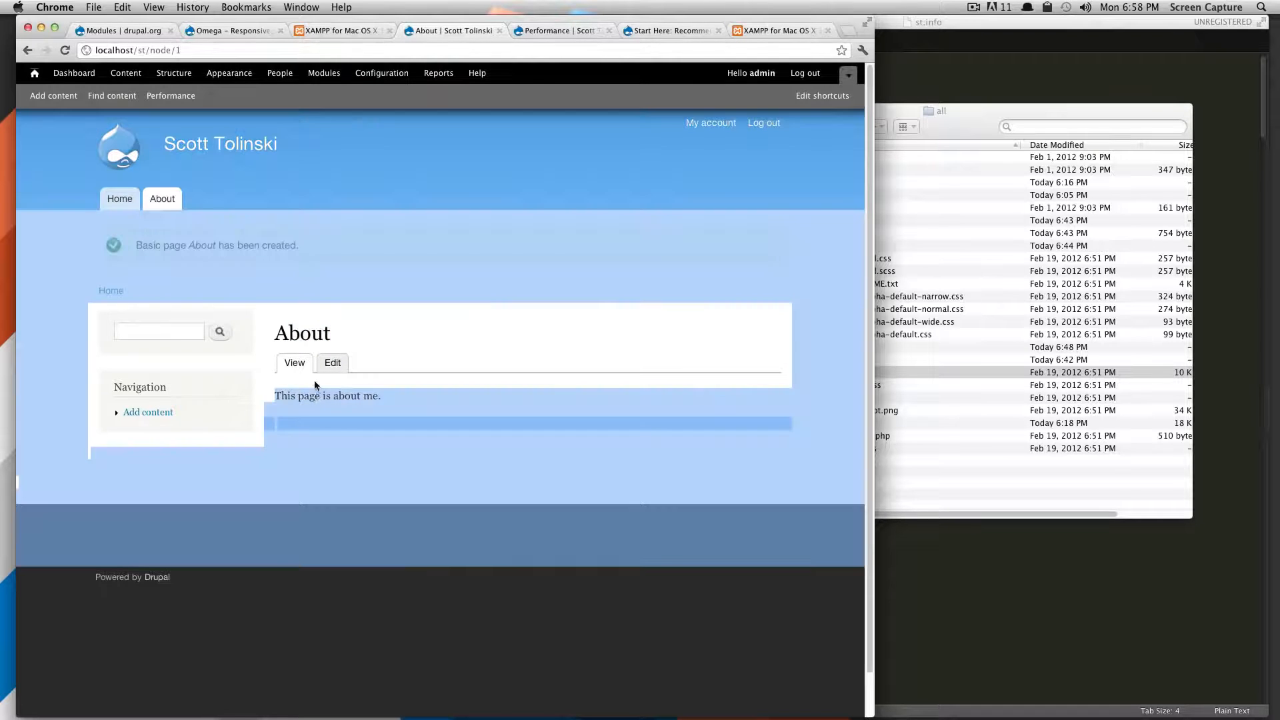
{"action": "left_click", "coordinate": [457, 338]}
{"action": "double_click", "coordinate": [298, 327]}
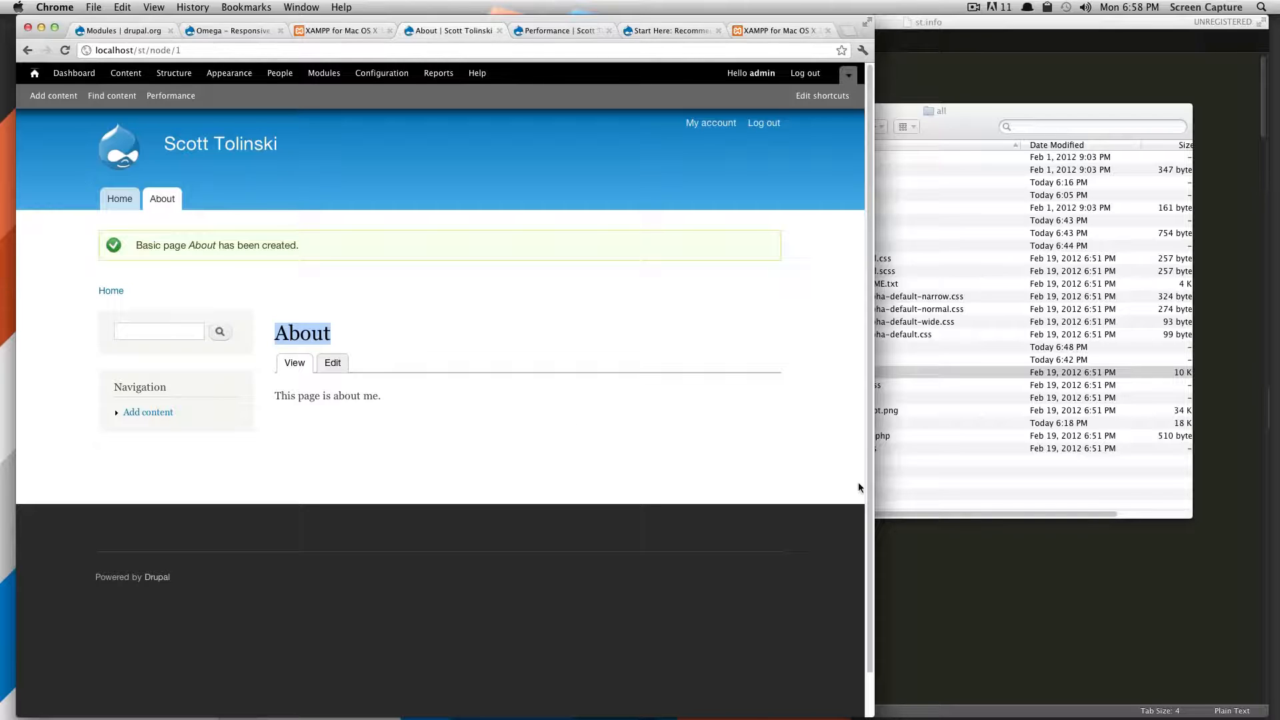
{"action": "left_click_drag", "start_coordinate": [426, 384], "coordinate": [380, 411]}
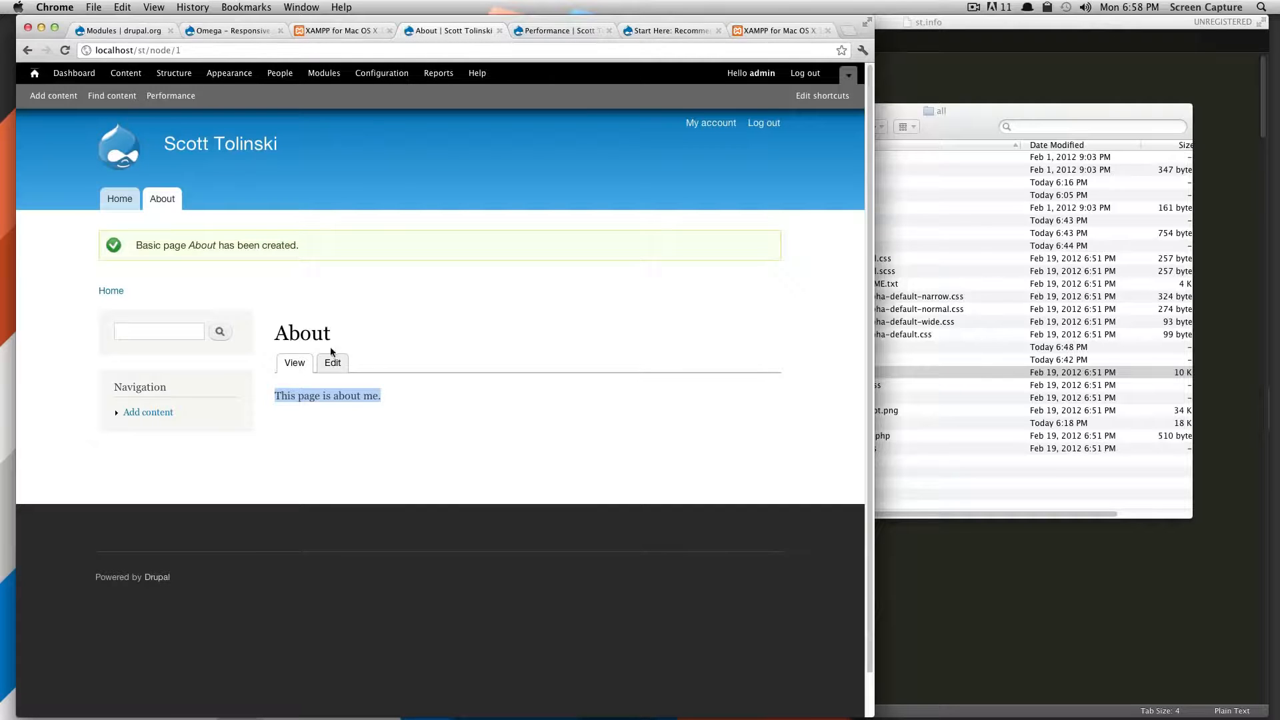
{"action": "left_click", "coordinate": [307, 333]}
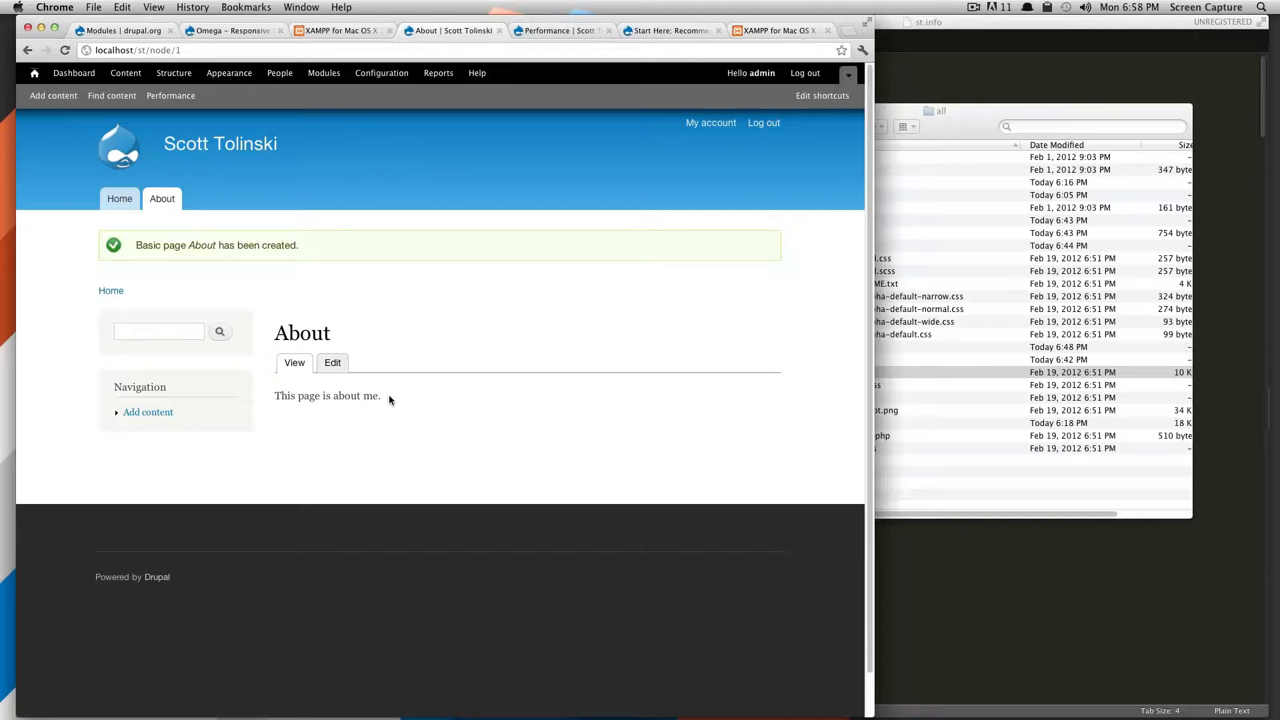
Test the main menu links by visiting the Home page and returning to the About page
{"action": "left_click", "coordinate": [124, 201]}
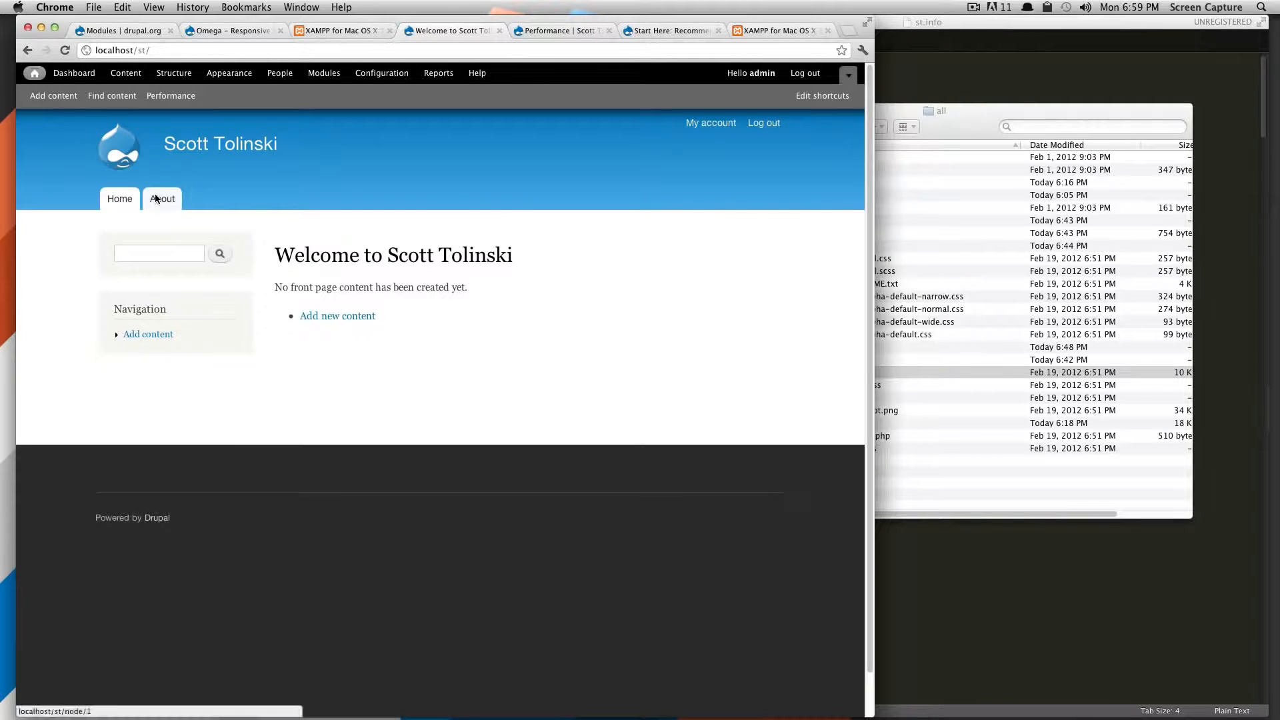
{"action": "left_click", "coordinate": [157, 199]}
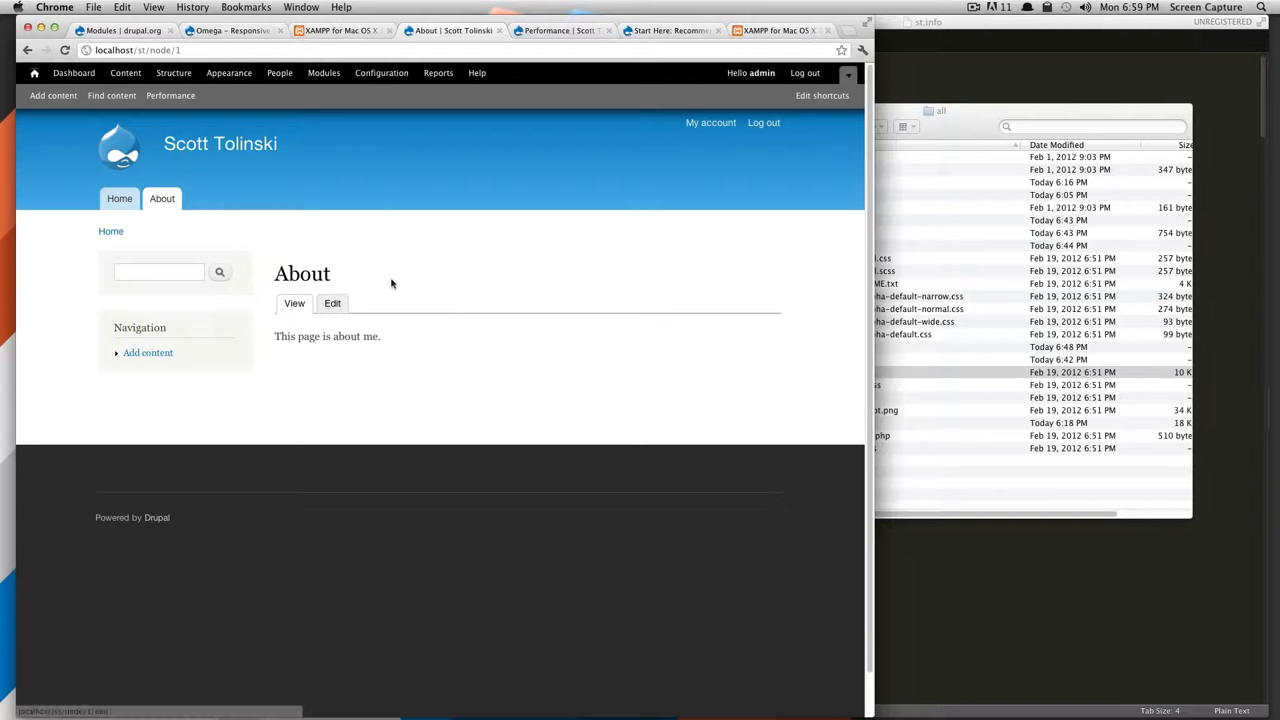
Open the About page's address, localhost/st/node/1, in a new incognito window
{"action": "left_click", "coordinate": [178, 50]}
{"action": "key", "text": "super+c"}
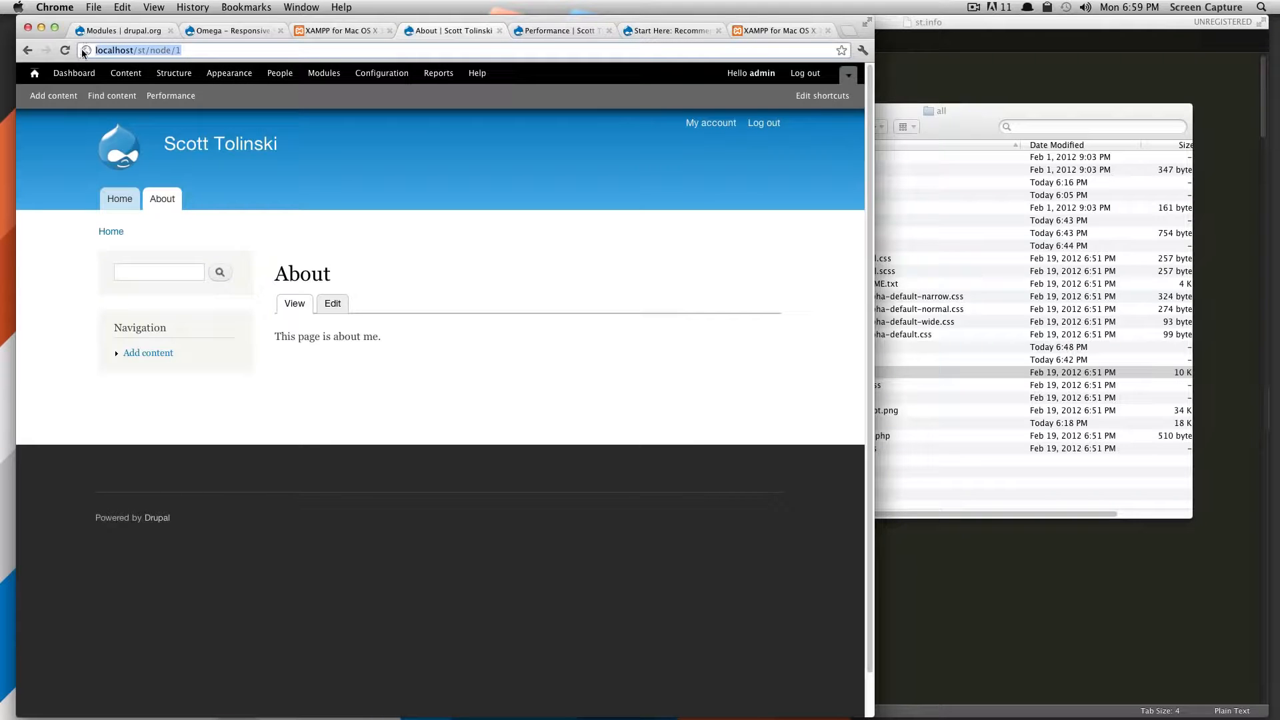
{"action": "key", "text": "super+shift+n"}
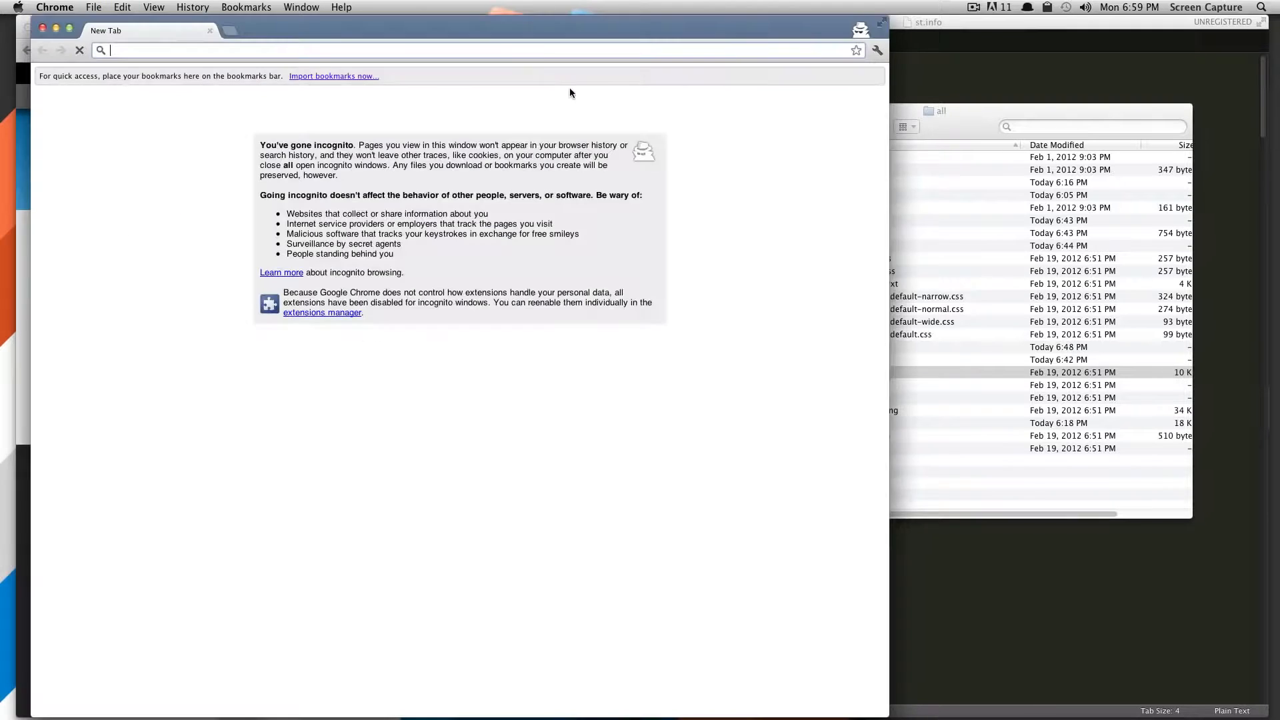
{"action": "key", "text": "super+v"}
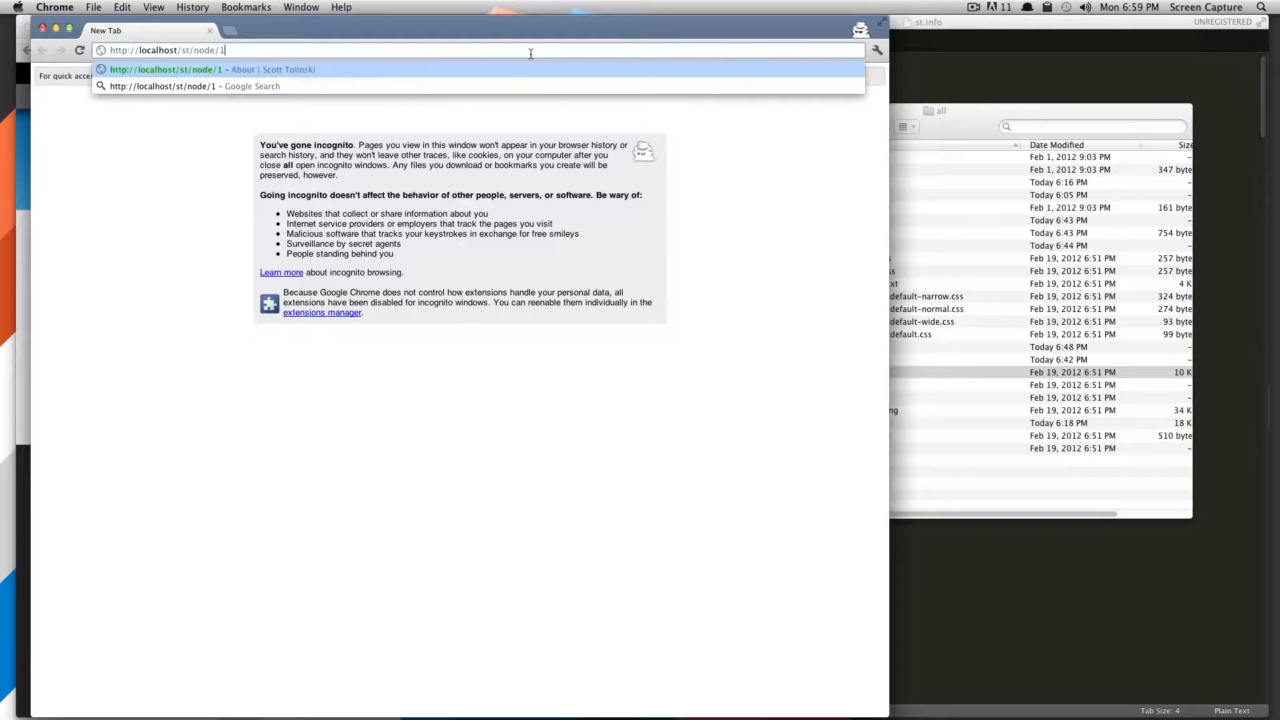
{"action": "key", "text": "Return"}
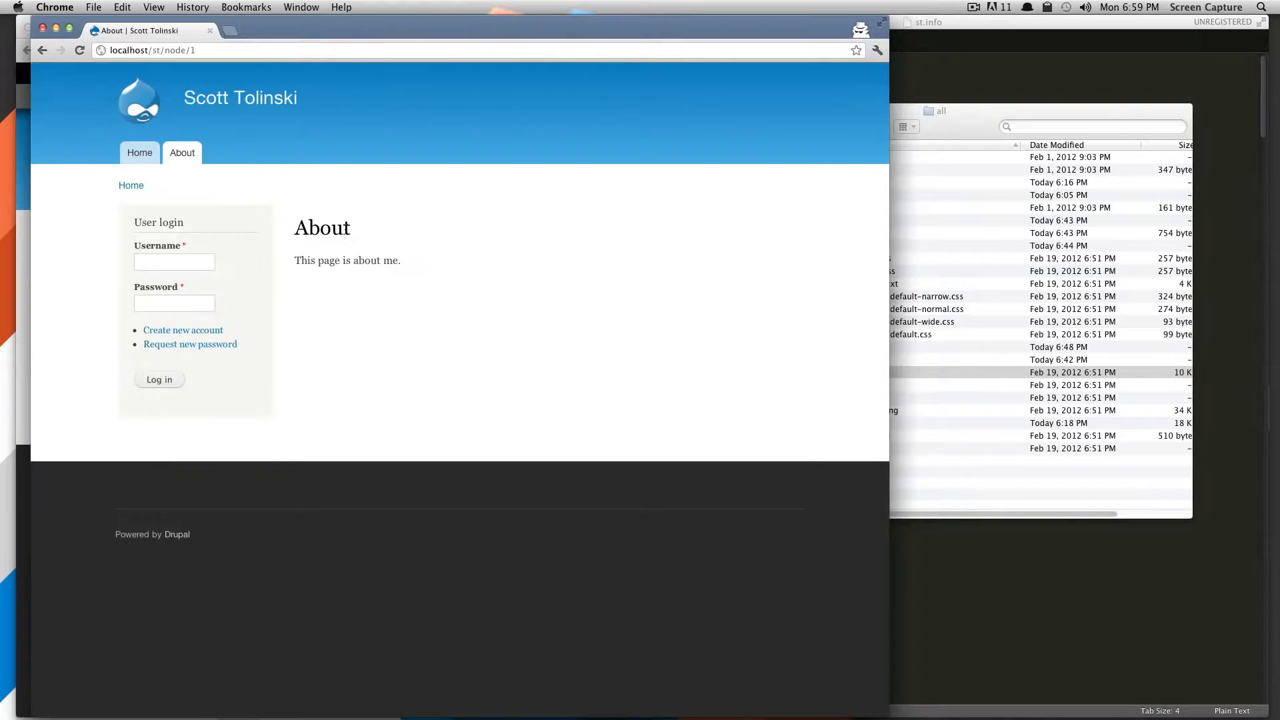
Examine the About page as a logged-out visitor and place its incognito window partly beside the logged-in window for comparison
{"action": "left_click_drag", "start_coordinate": [311, 226], "coordinate": [377, 272]}
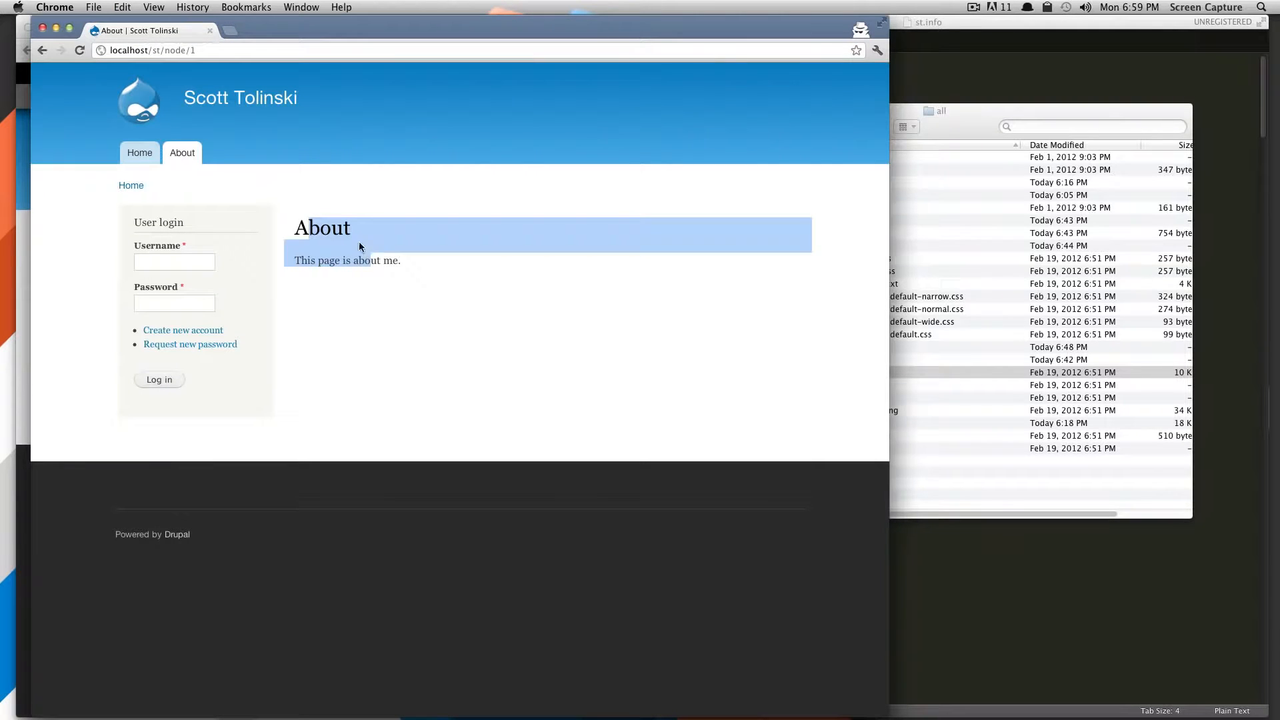
{"action": "left_click_drag", "start_coordinate": [374, 38], "coordinate": [574, 30]}
{"action": "mouse_move", "coordinate": [662, 17]}
{"action": "left_mouse_down"}
{"action": "mouse_move", "coordinate": [629, 45]}
{"action": "mouse_move", "coordinate": [680, 17]}
{"action": "left_mouse_up"}
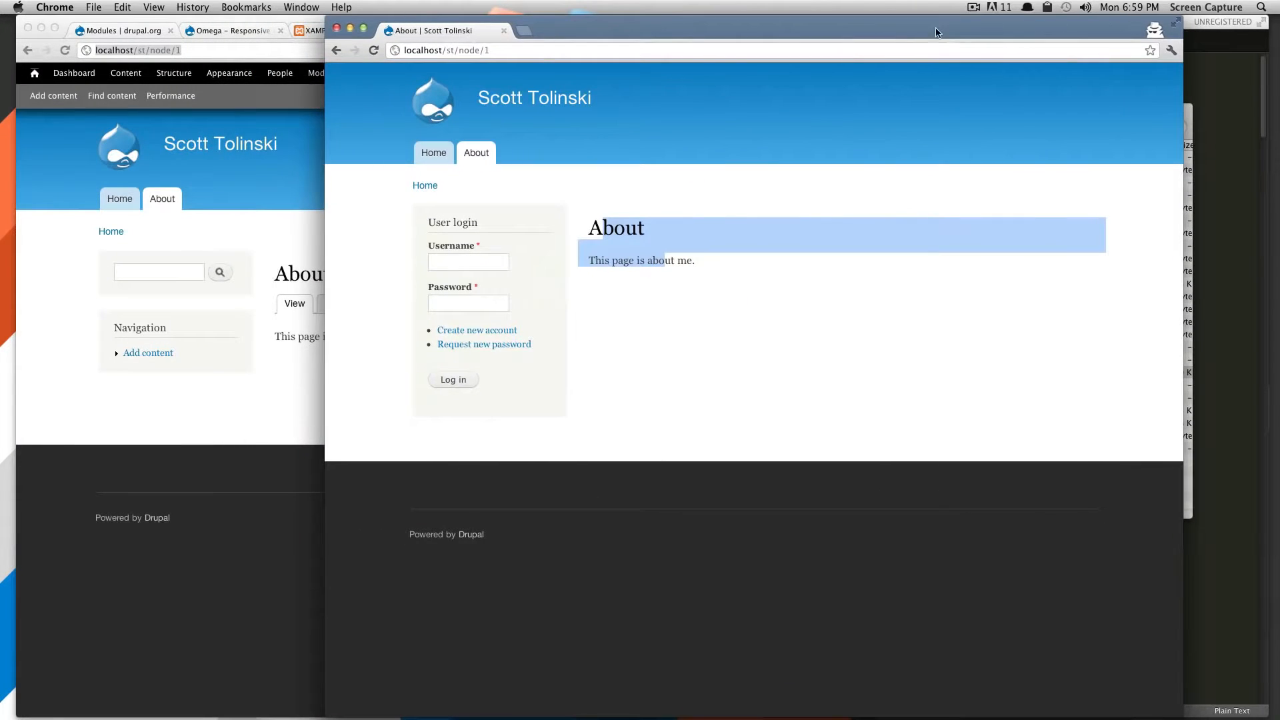
{"action": "left_click_drag", "start_coordinate": [931, 33], "coordinate": [908, 30]}
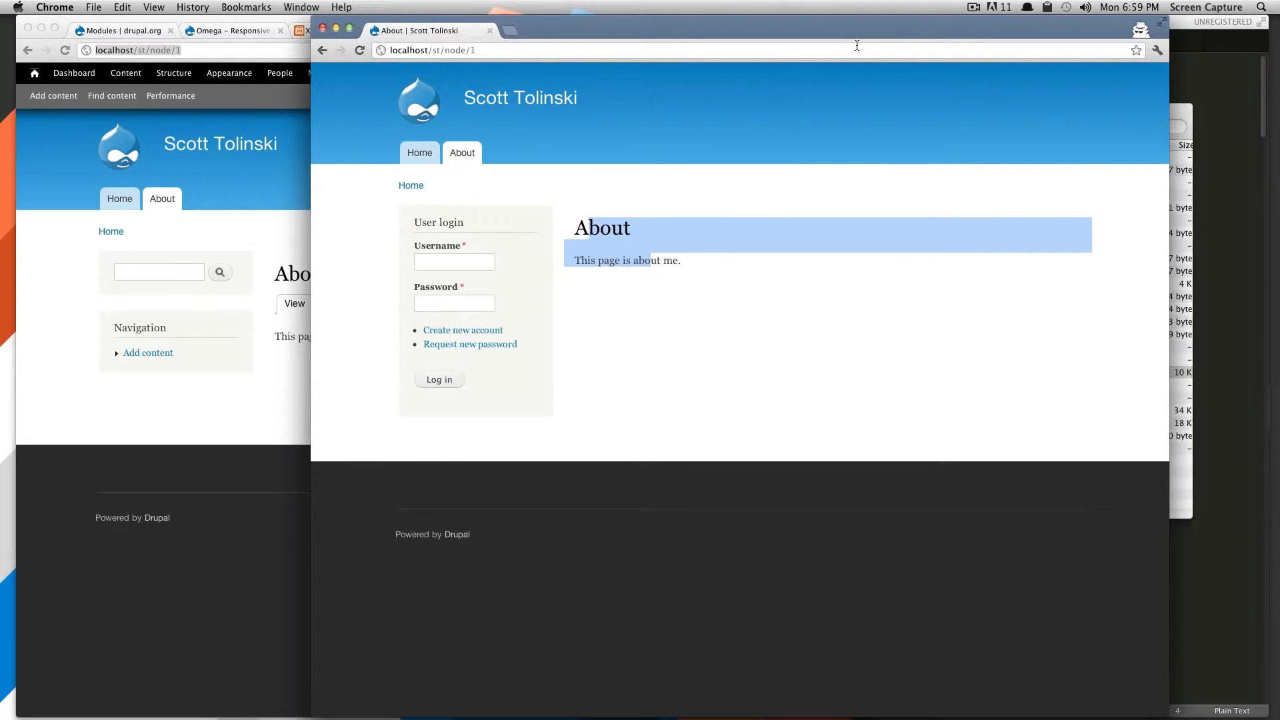
{"action": "left_click", "coordinate": [739, 220]}
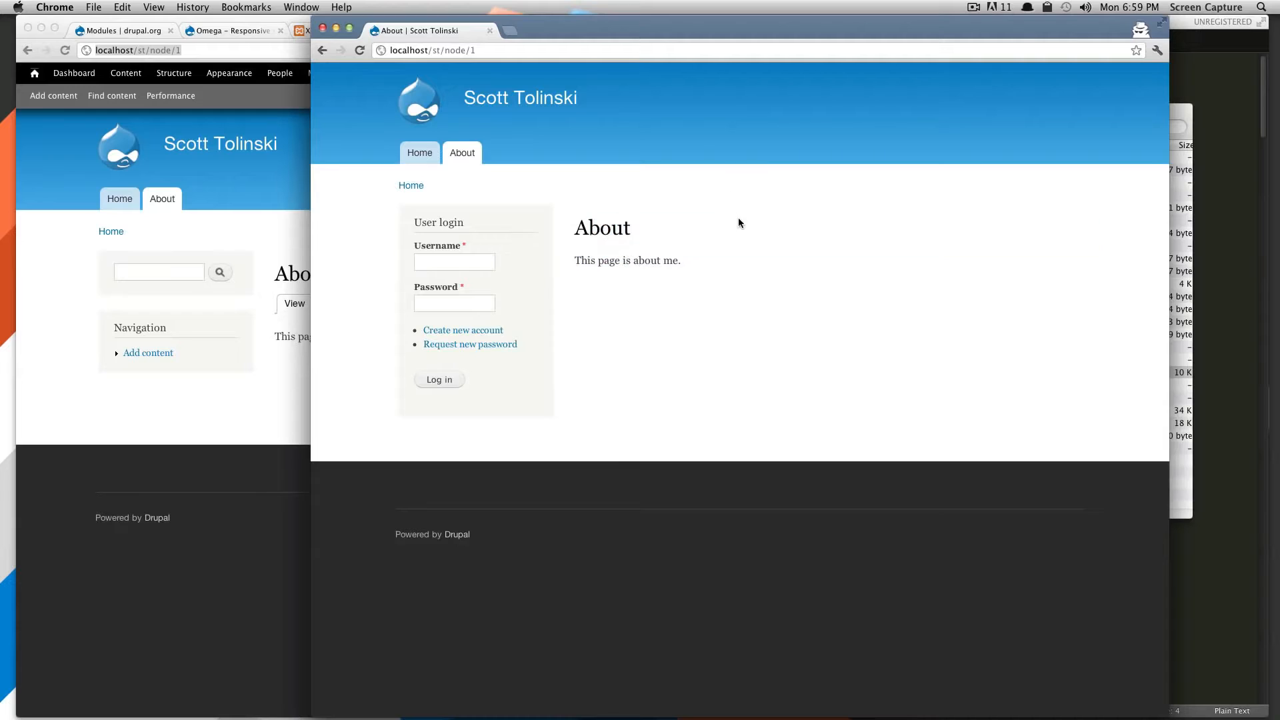